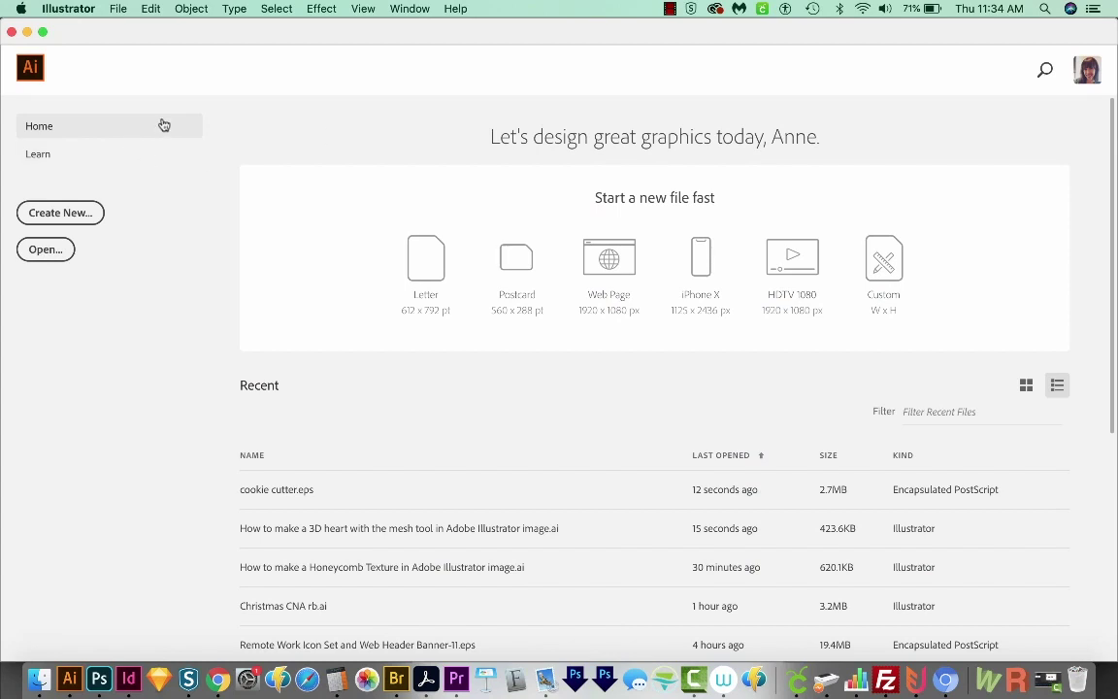
# - Create a blank Letter print document (612 × 792 pt, CMYK) from the Print presets
pyautogui.click(45, 215)
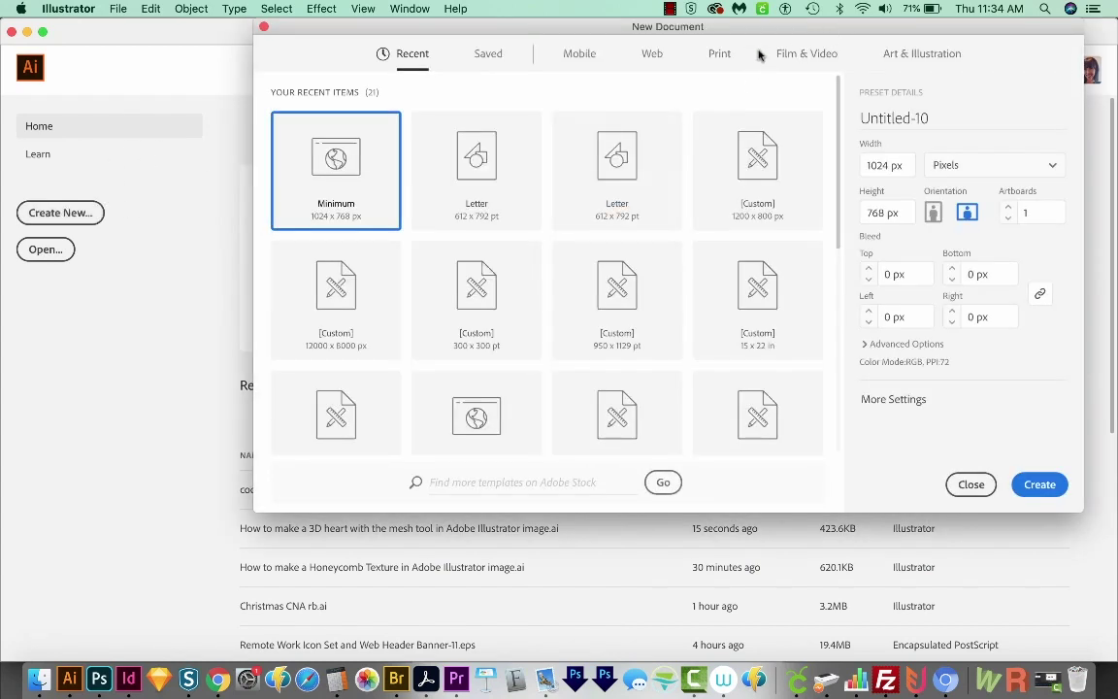
pyautogui.click(718, 55)
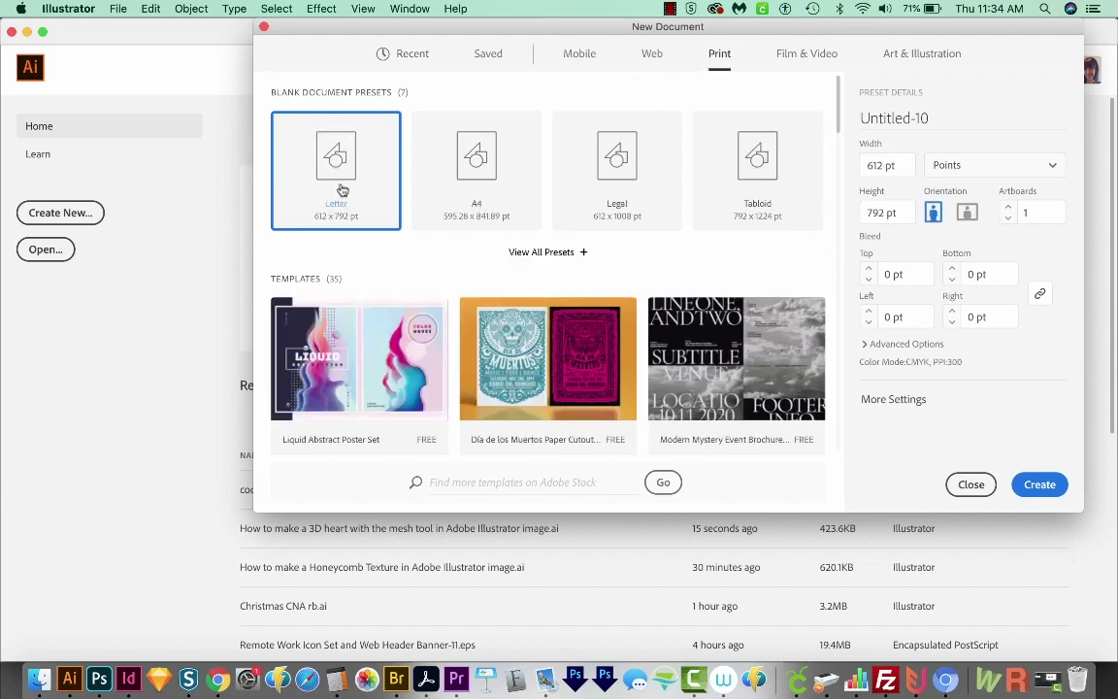
pyautogui.click(1040, 484)
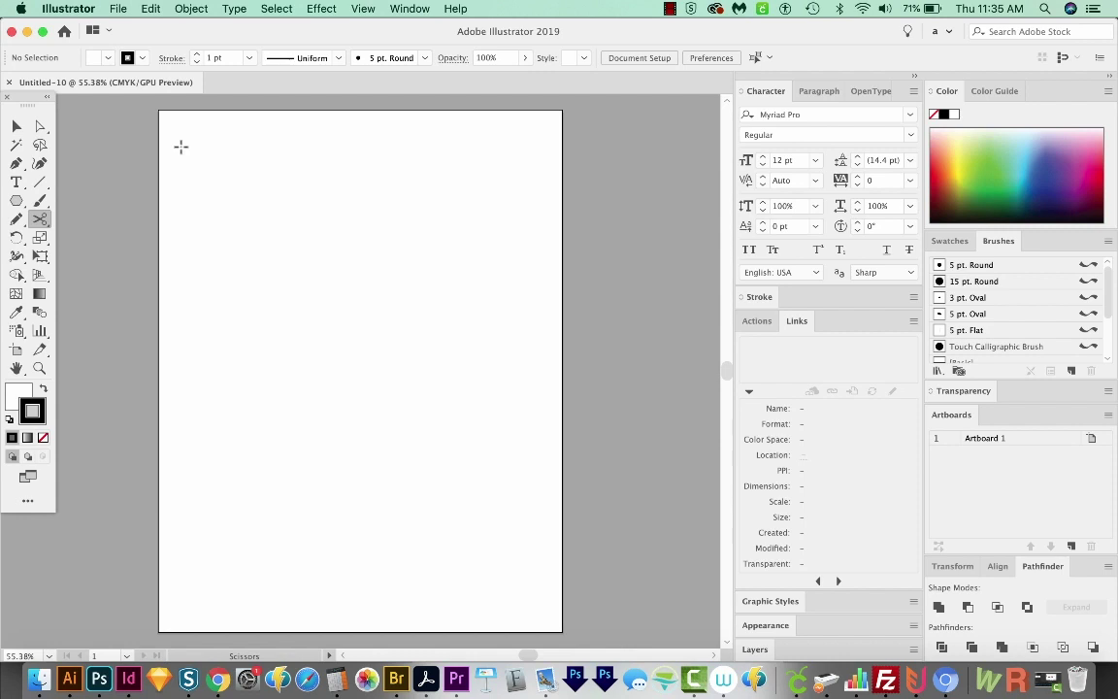
# - Draw a rectangle over the page with the Rectangle tool
pyautogui.press('m')
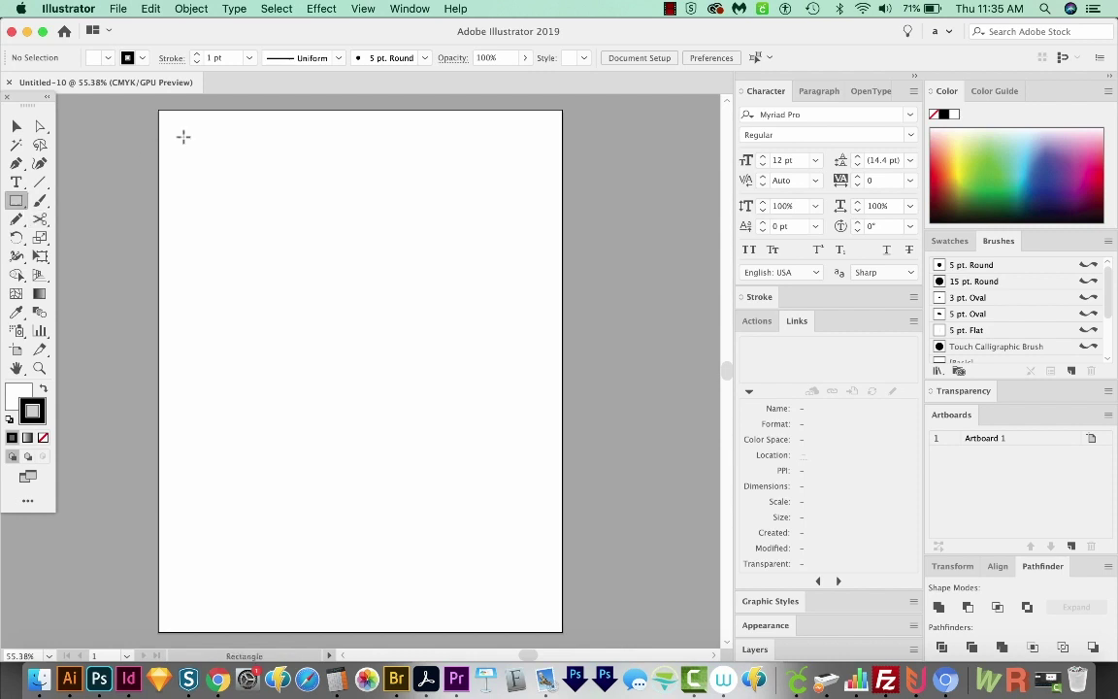
pyautogui.moveTo(158, 110); pyautogui.dragTo(561, 535)
pyautogui.moveTo(402, 300); pyautogui.dragTo(459, 349)
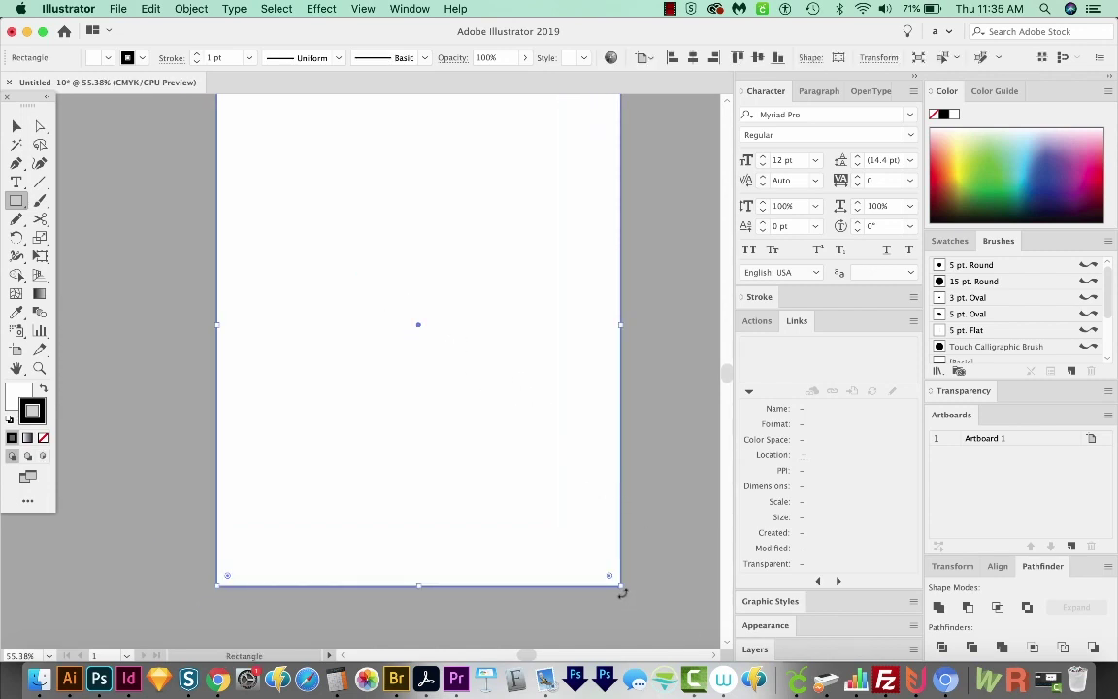
# - Resize and move the rectangle so it sits inset on the artboard with margins
pyautogui.press('v')
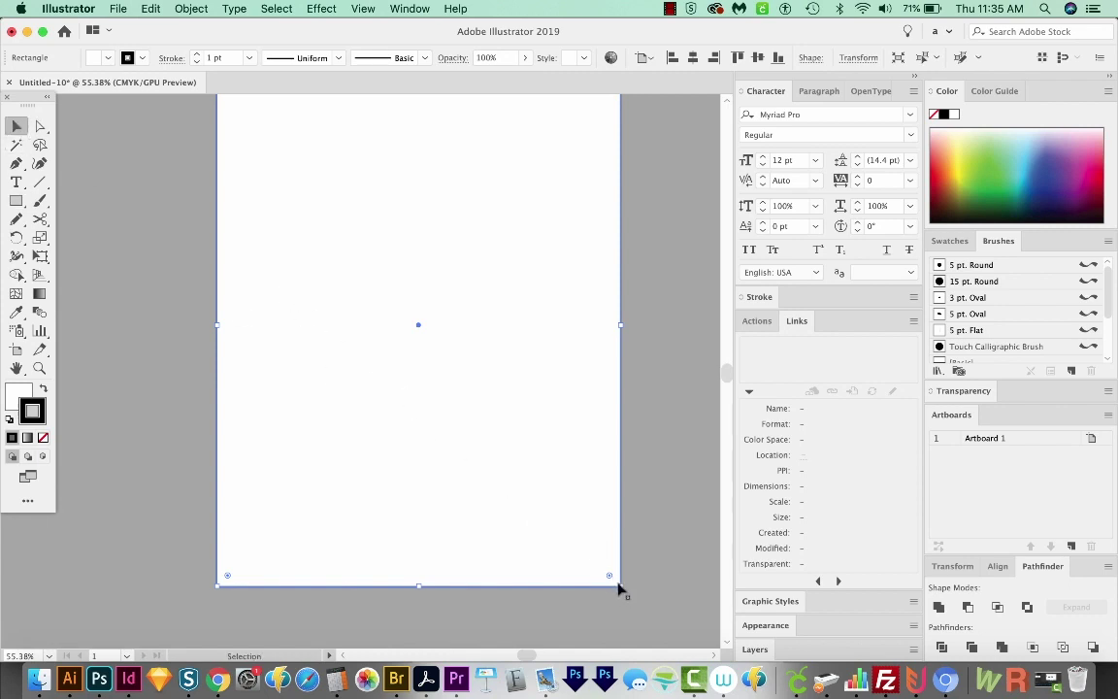
pyautogui.moveTo(620, 587); pyautogui.dragTo(457, 347)
pyautogui.press('space')
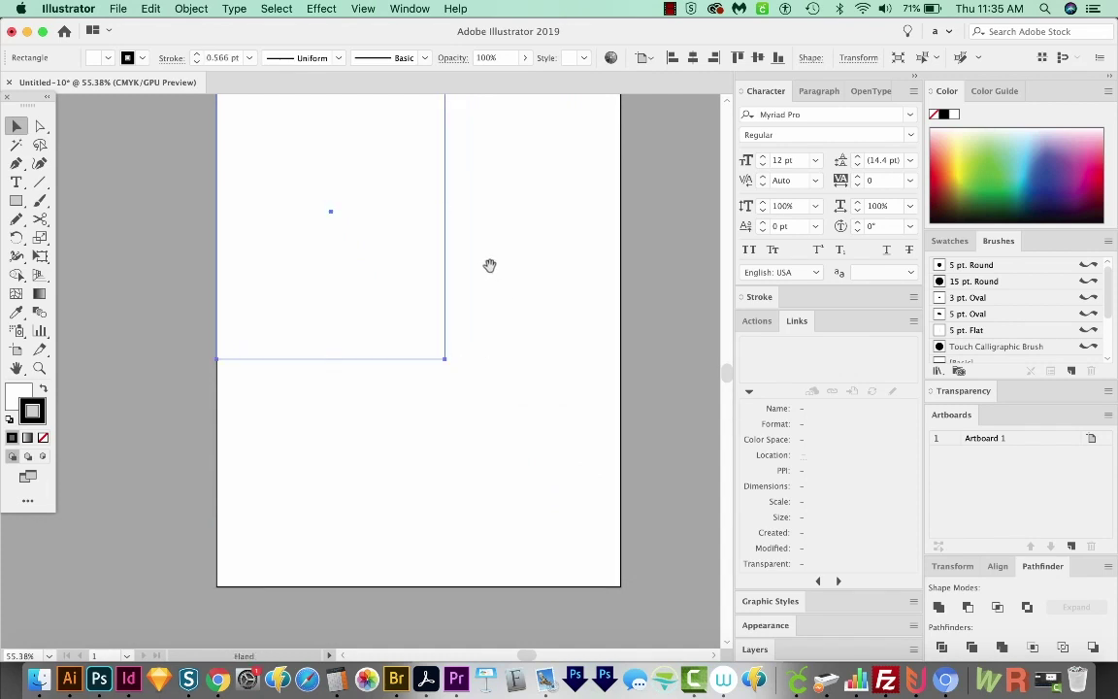
pyautogui.moveTo(491, 264); pyautogui.dragTo(514, 386)
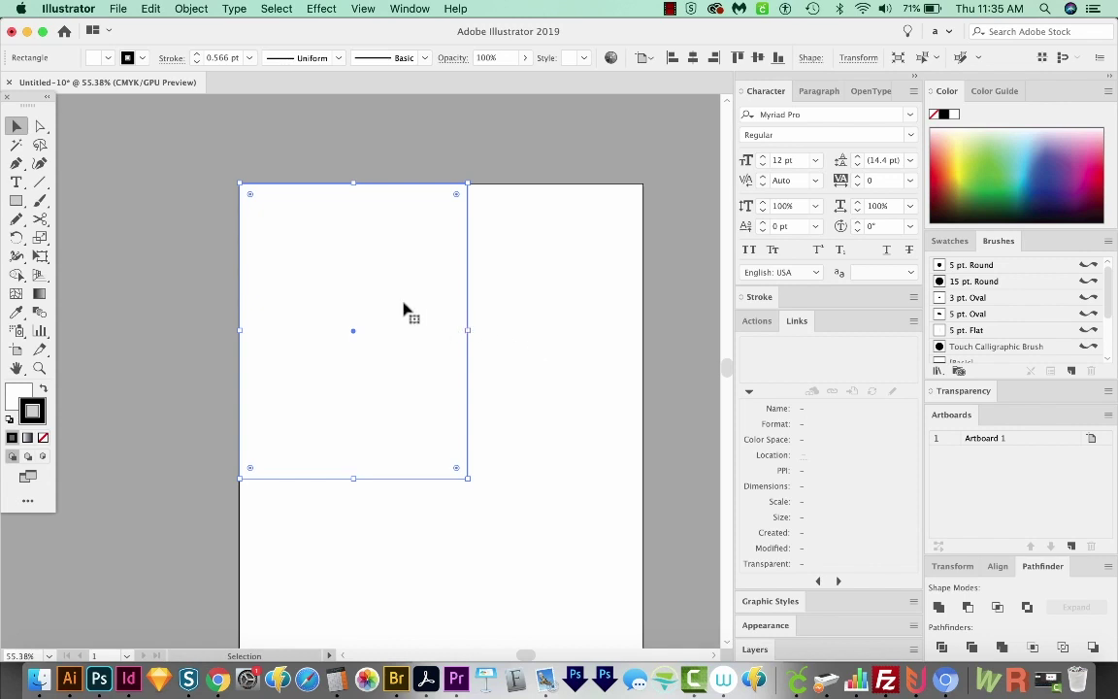
pyautogui.moveTo(362, 289); pyautogui.dragTo(438, 347)
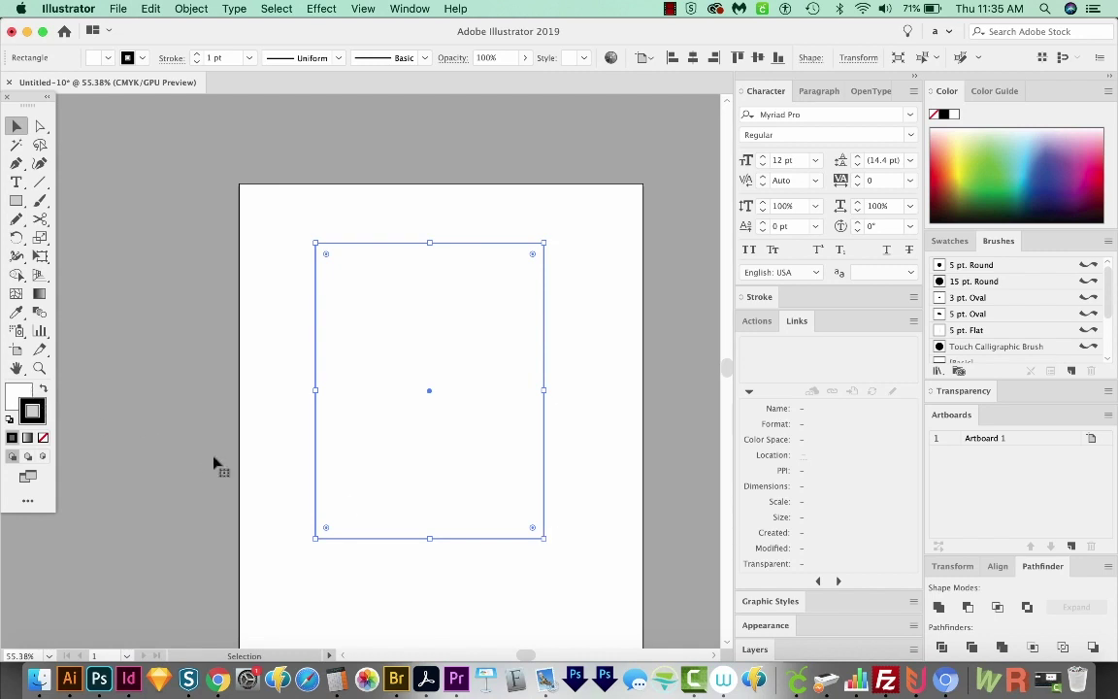
pyautogui.moveTo(544, 537); pyautogui.dragTo(556, 554)
pyautogui.click(714, 475)
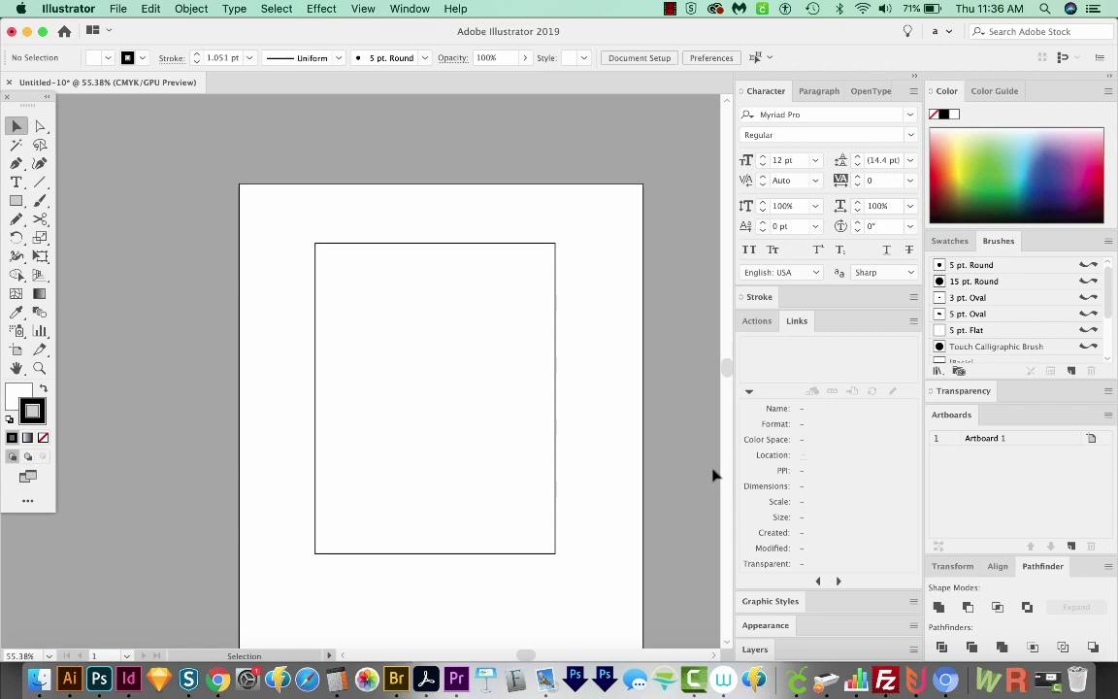
# - Nudge a copy of the rectangle's top edge downward to form a horizontal line
pyautogui.press('a')
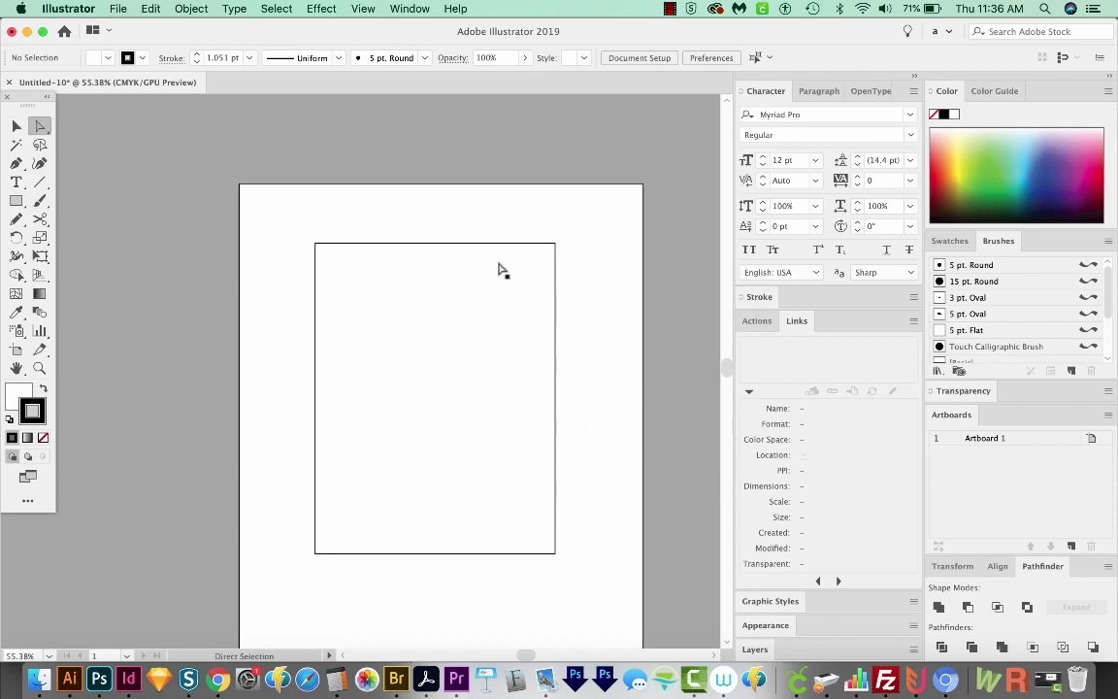
pyautogui.moveTo(476, 231); pyautogui.dragTo(450, 257)
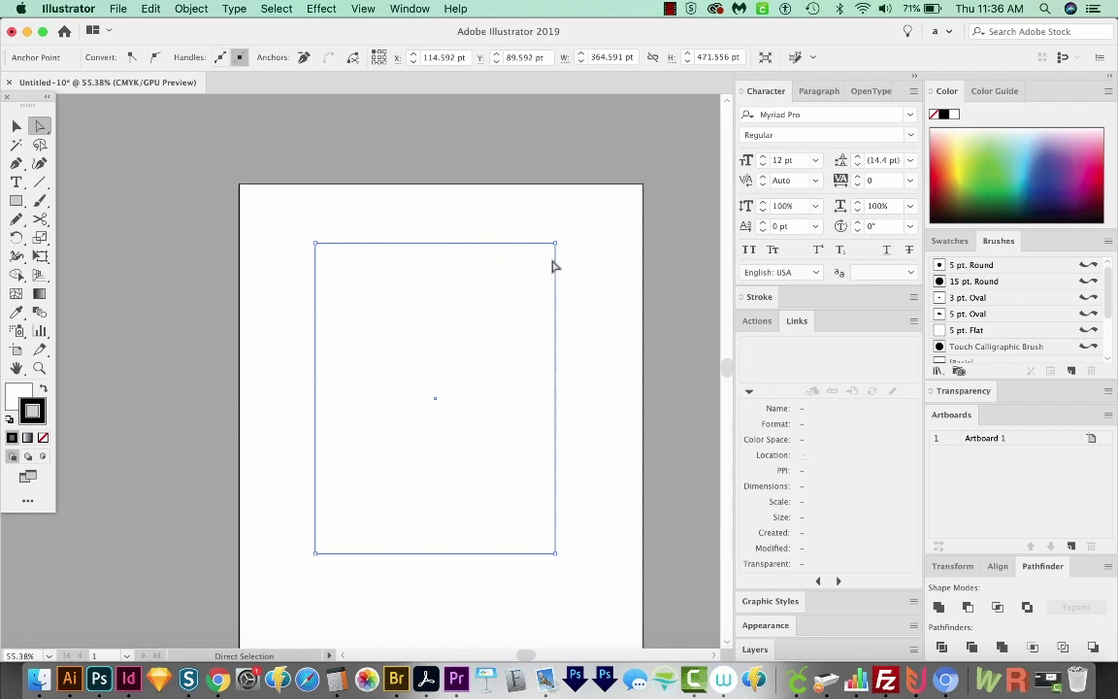
pyautogui.press('super')
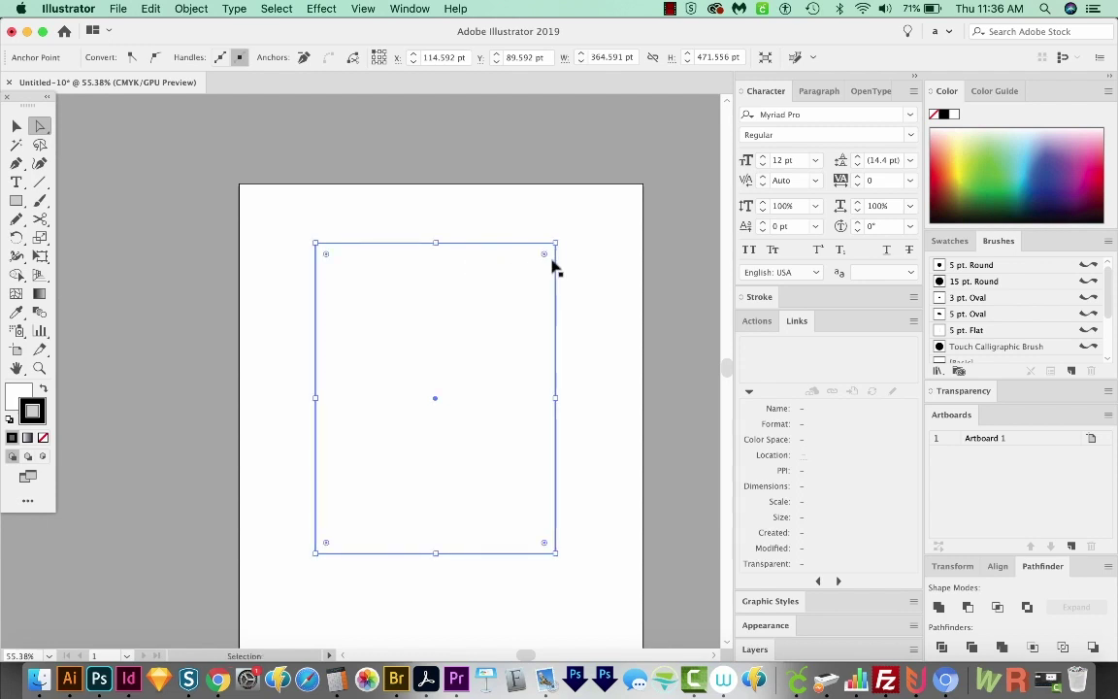
pyautogui.click(552, 263)
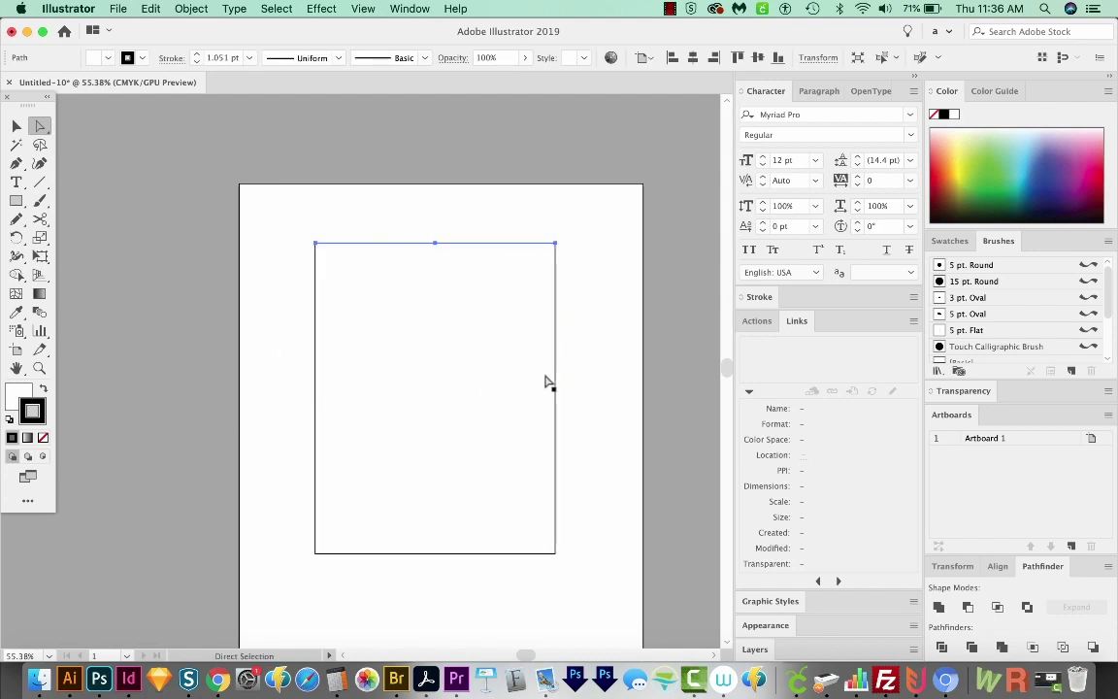
pyautogui.hotkey('shift', 'Down')
pyautogui.hotkey('shift', 'Down')
pyautogui.hotkey('shift', 'Down')
pyautogui.hotkey('shift', 'Down')
pyautogui.hotkey('shift', 'Down')
pyautogui.hotkey('shift', 'Down')
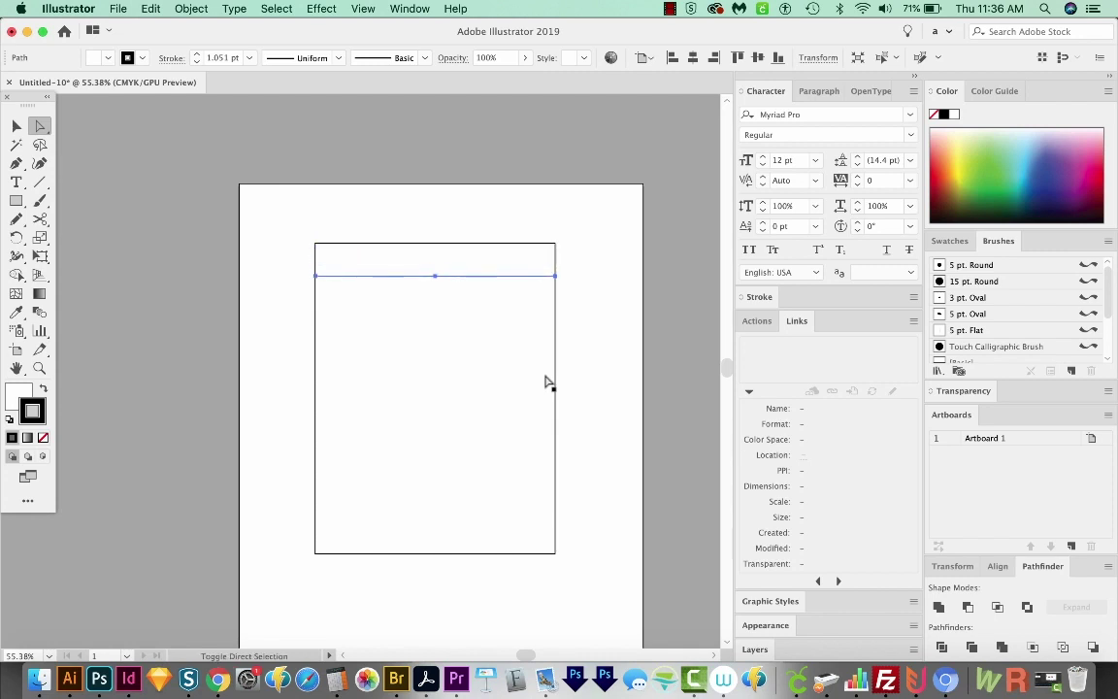
pyautogui.hotkey('shift', 'Down')
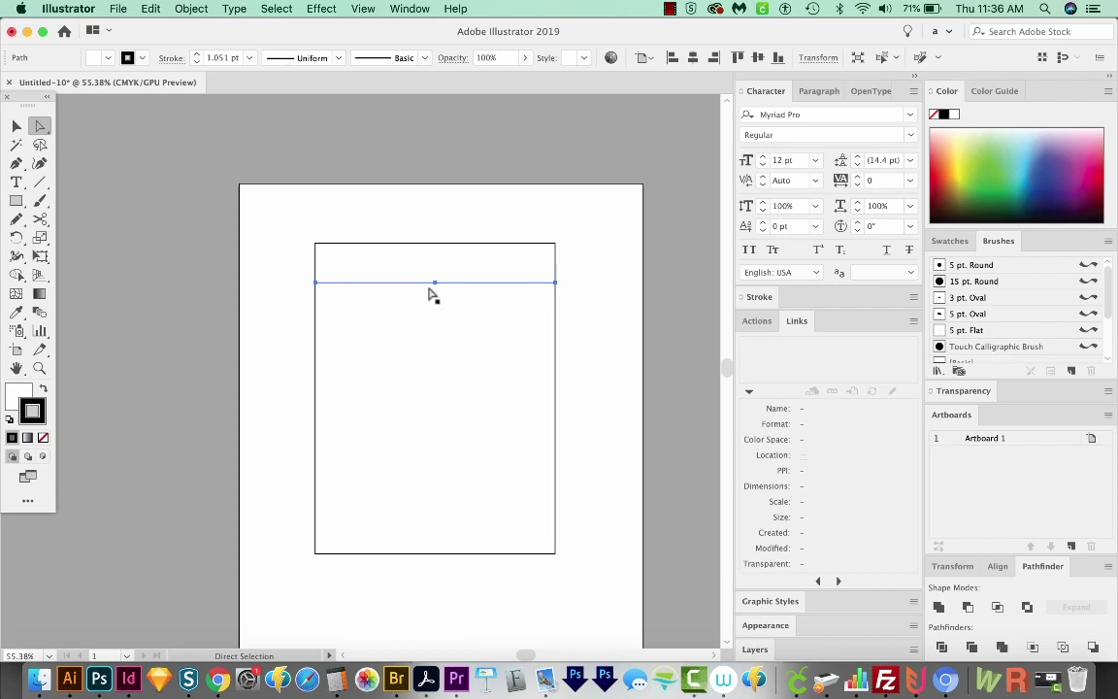
pyautogui.click(18, 394)
# - Remove the line's fill and set its stroke to light cyan #92e5fc
pyautogui.click(43, 438)
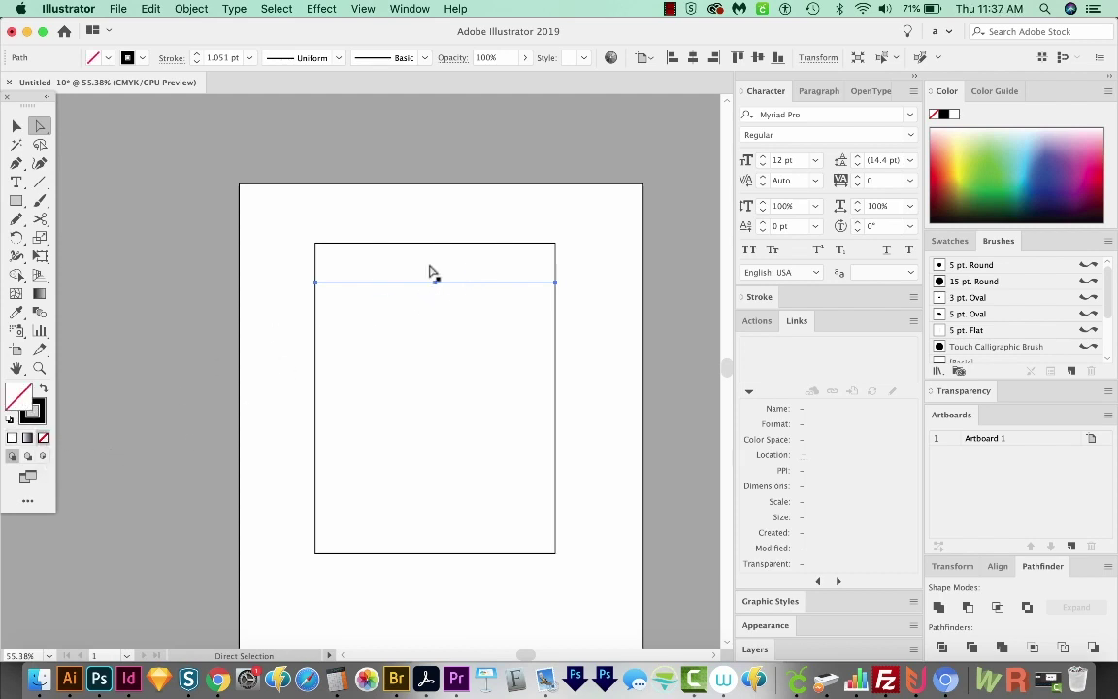
pyautogui.click(42, 424)
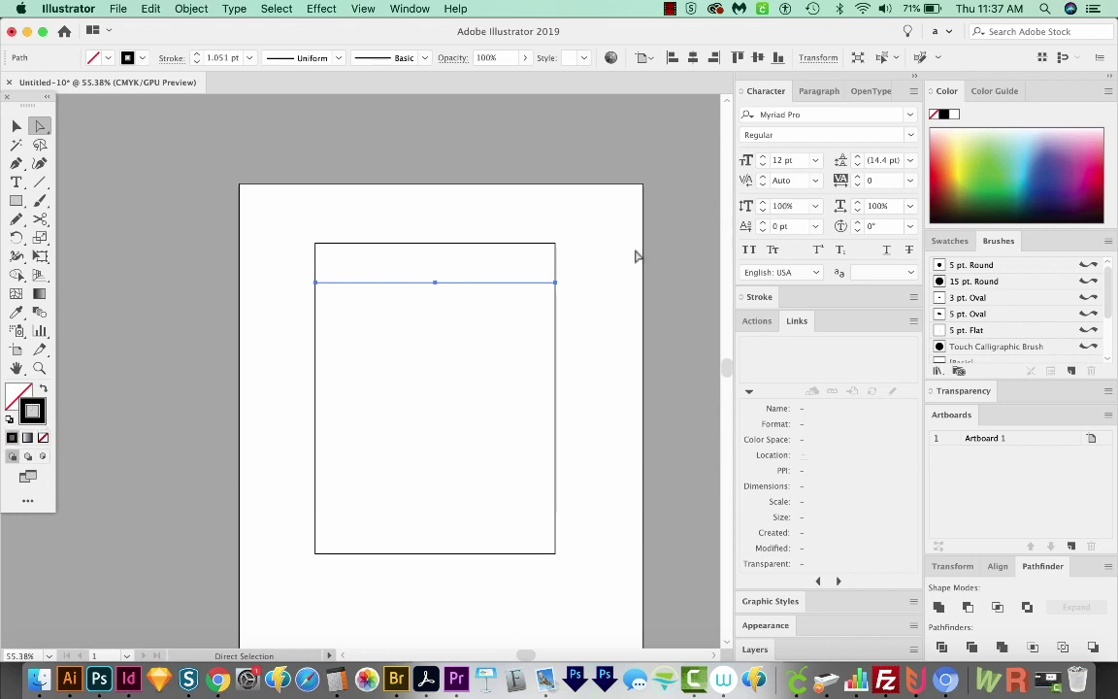
pyautogui.doubleClick(30, 416)
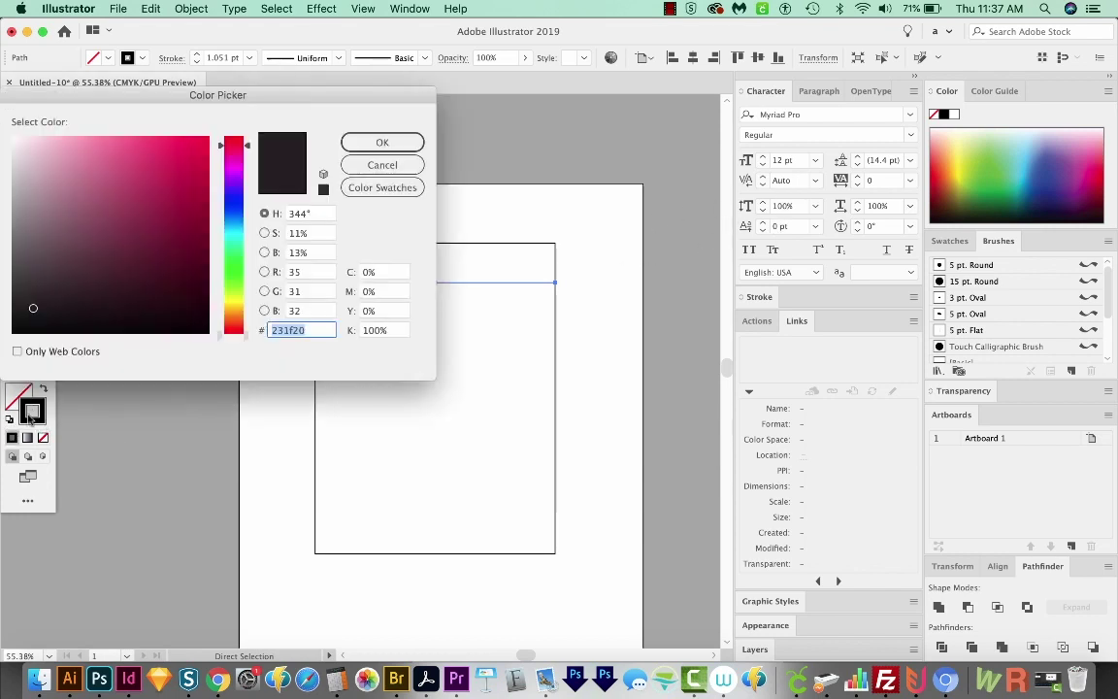
pyautogui.click(233, 228)
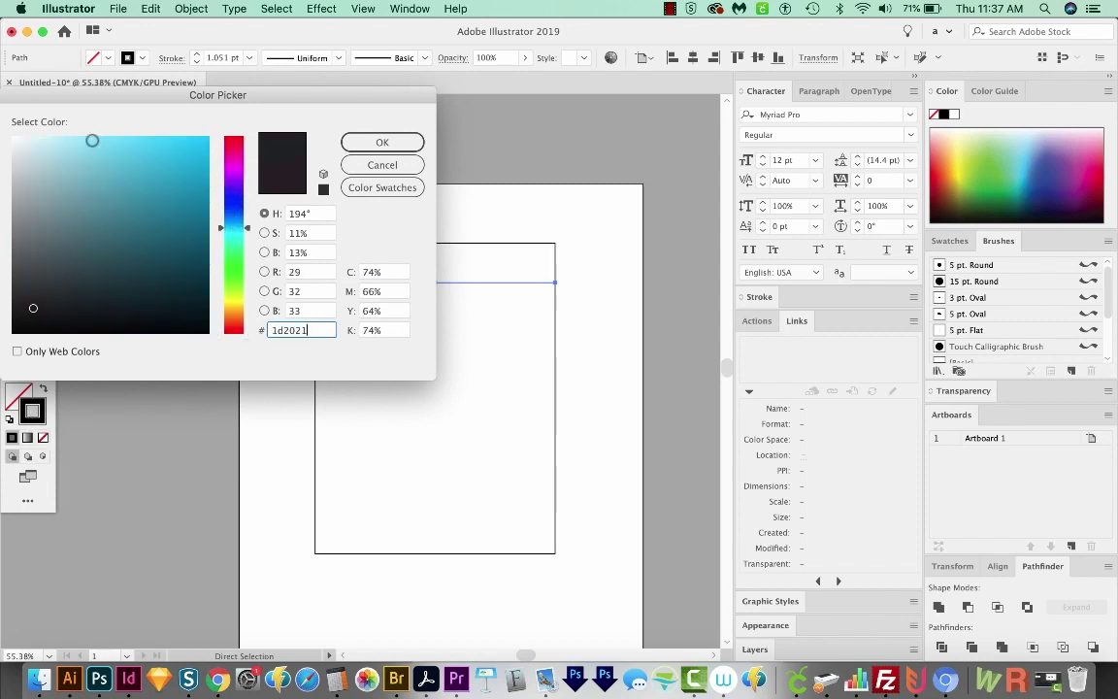
pyautogui.click(92, 142)
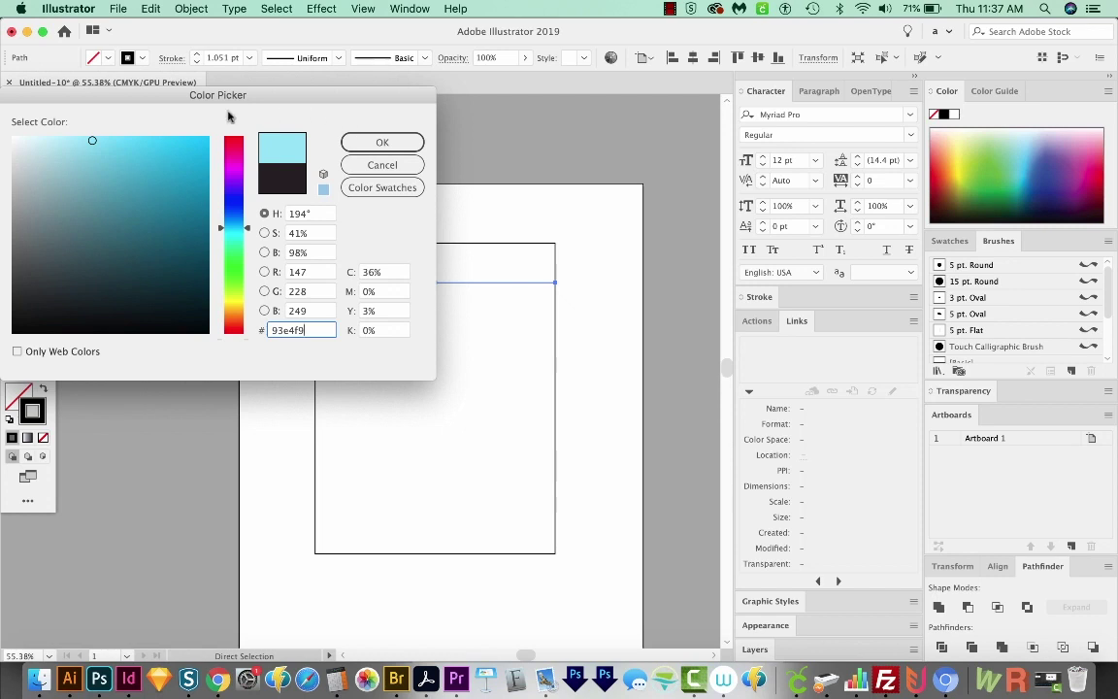
pyautogui.moveTo(91, 144); pyautogui.dragTo(95, 137)
pyautogui.click(398, 142)
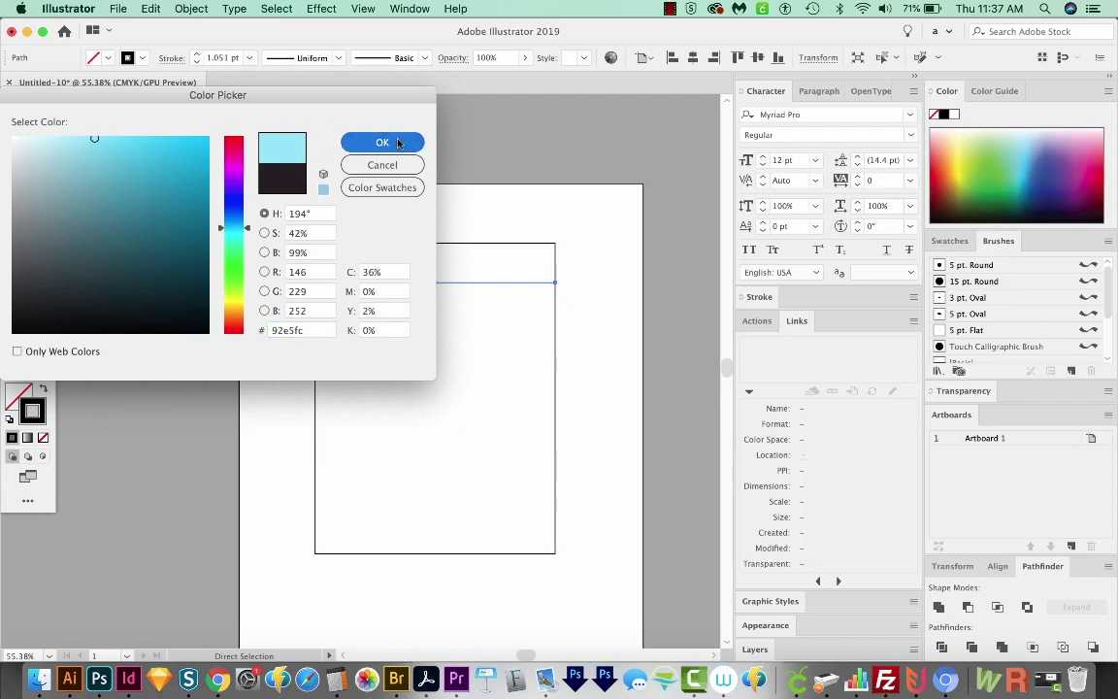
pyautogui.click(599, 311)
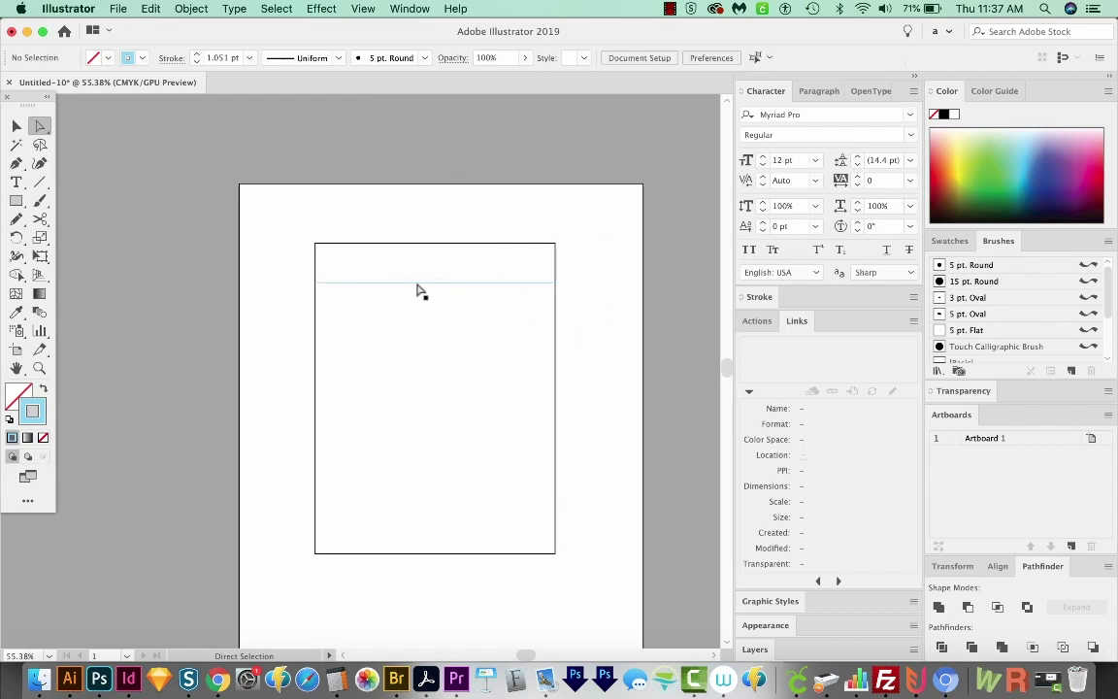
# - Copy the cyan line down to just above the rectangle's bottom edge, keeping the top one
pyautogui.press('z')
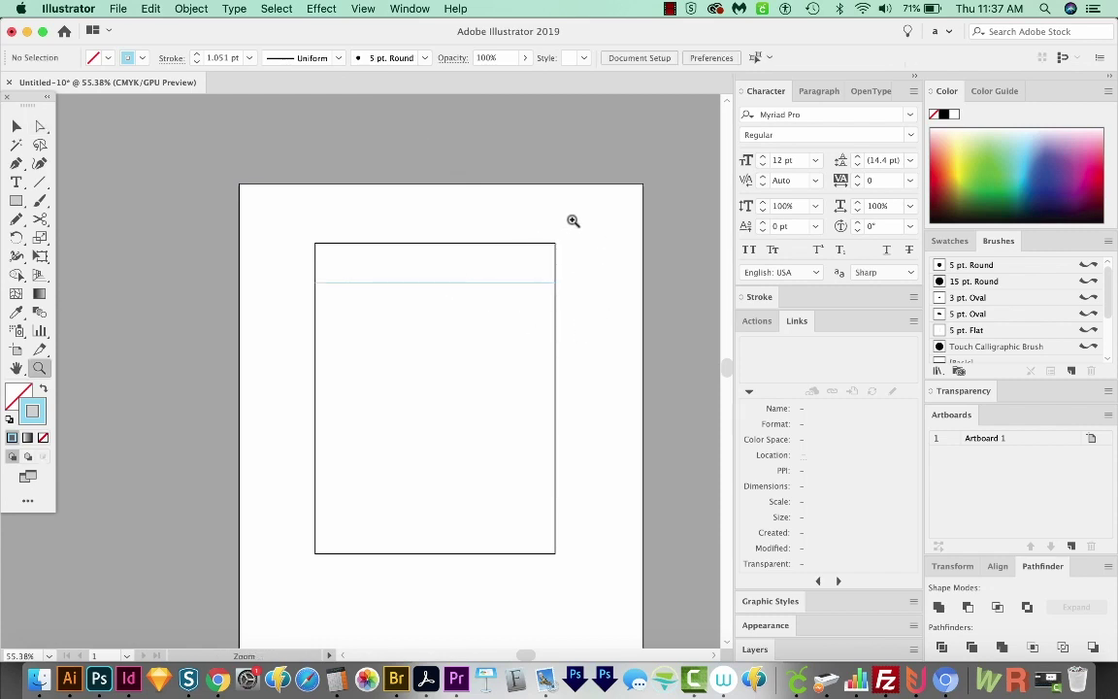
pyautogui.moveTo(582, 214); pyautogui.dragTo(285, 494)
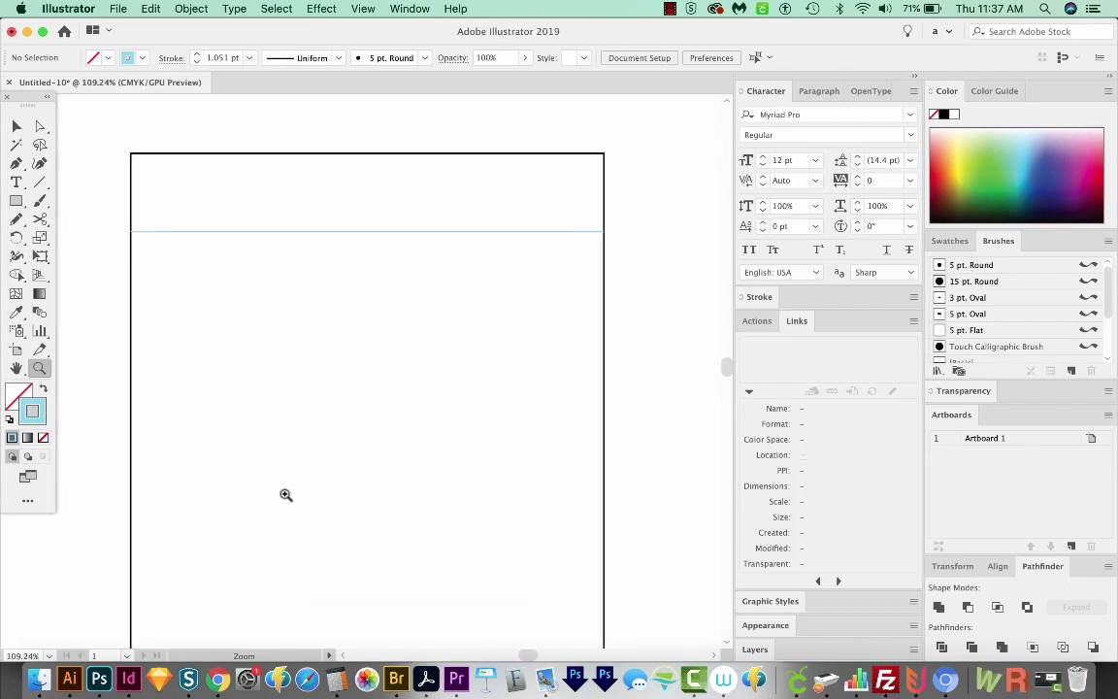
pyautogui.moveTo(392, 467); pyautogui.dragTo(409, 450)
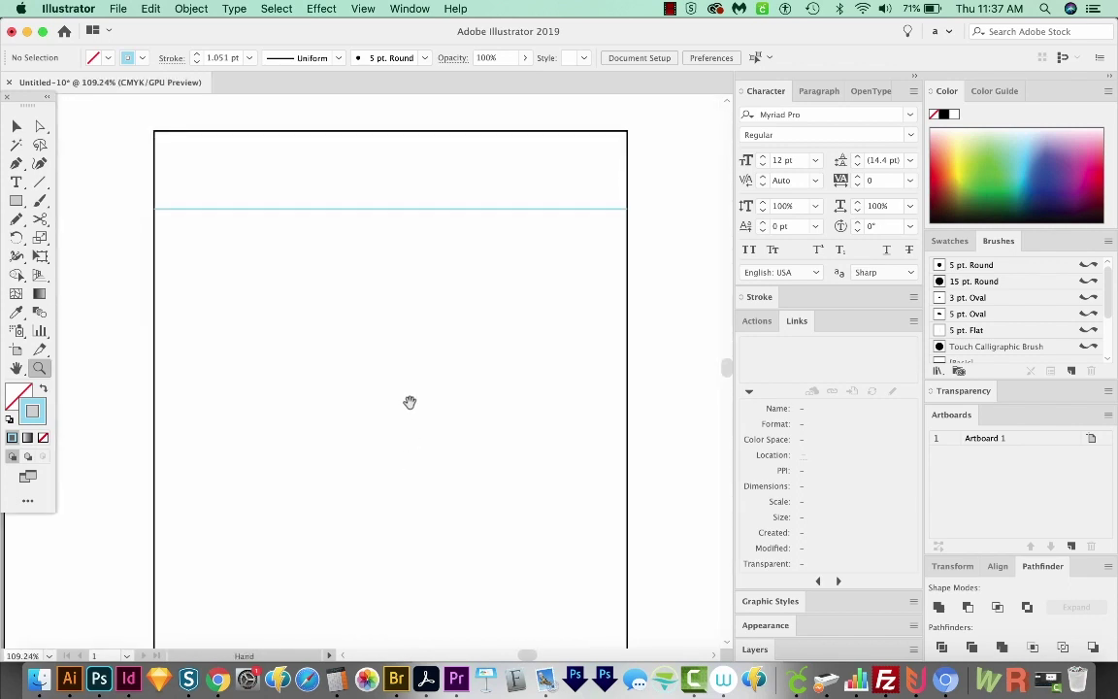
pyautogui.press('v')
pyautogui.click(274, 211)
pyautogui.moveTo(364, 329); pyautogui.dragTo(338, 226)
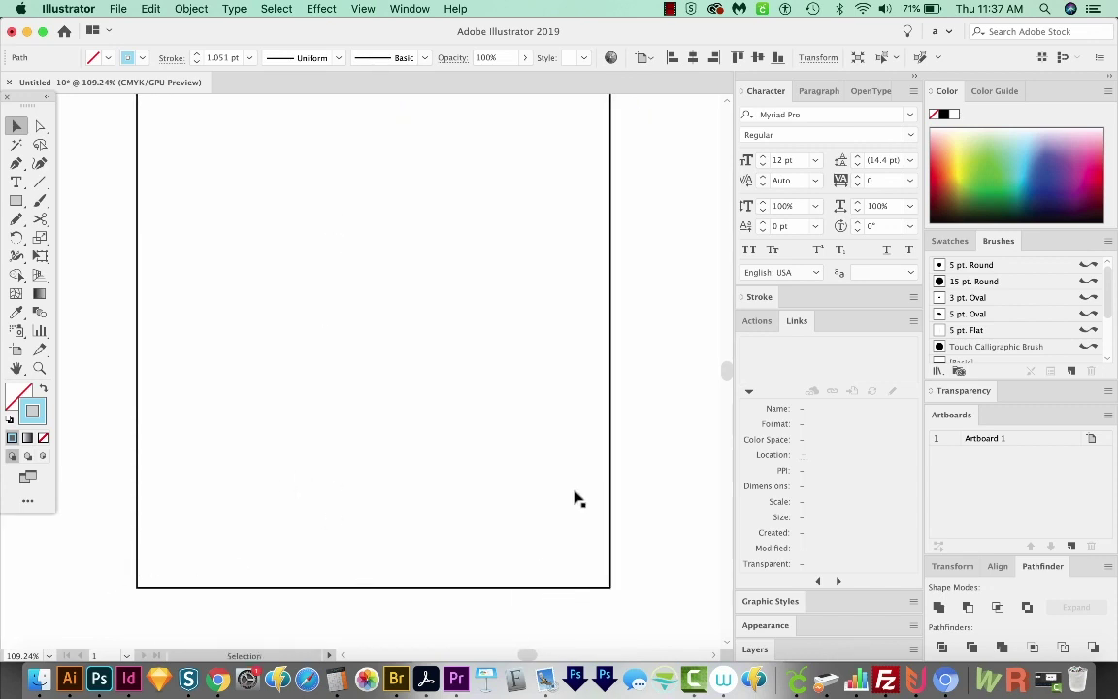
pyautogui.press('super+minus')
pyautogui.press('super+minus')
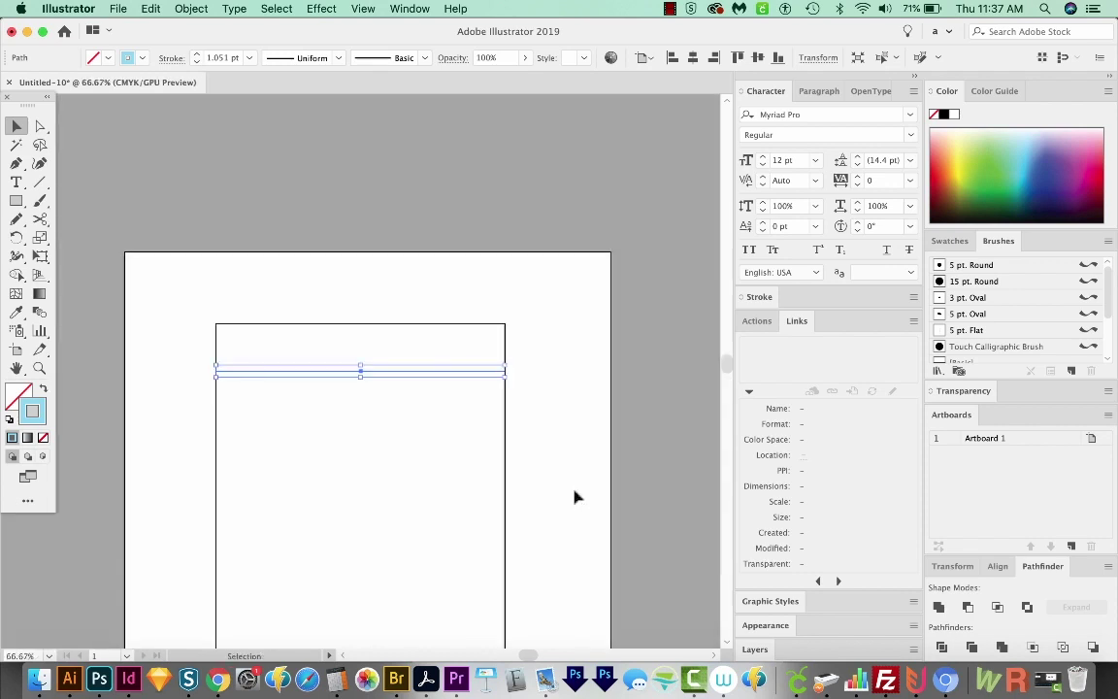
pyautogui.moveTo(644, 471); pyautogui.dragTo(584, 374)
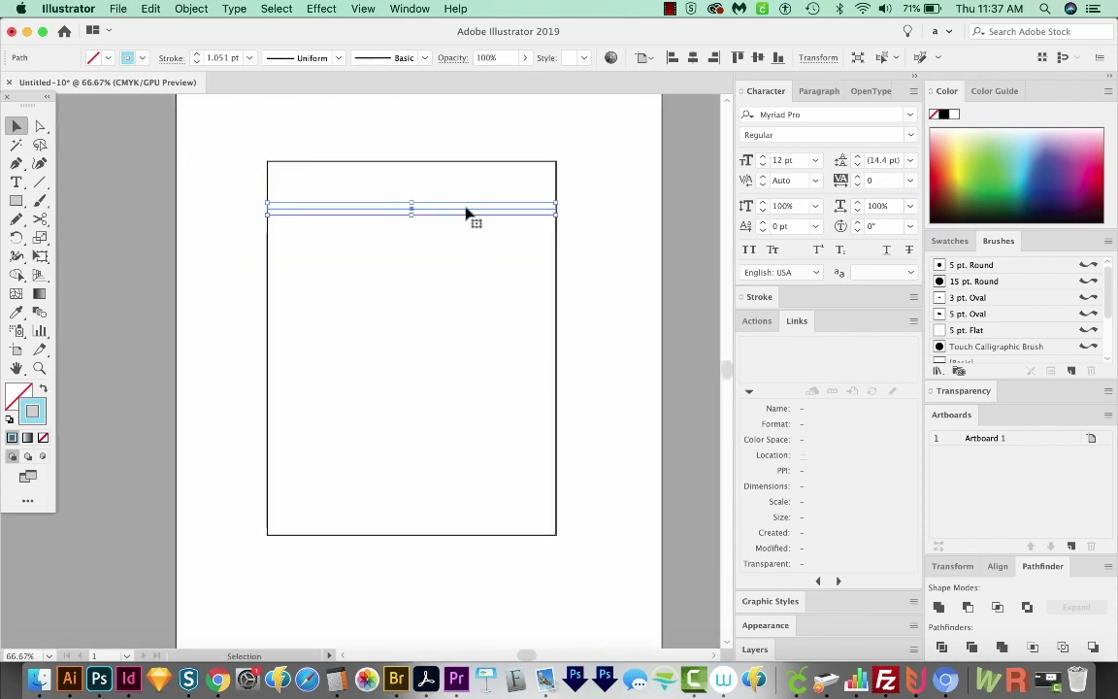
pyautogui.moveTo(464, 215); pyautogui.dragTo(399, 522)
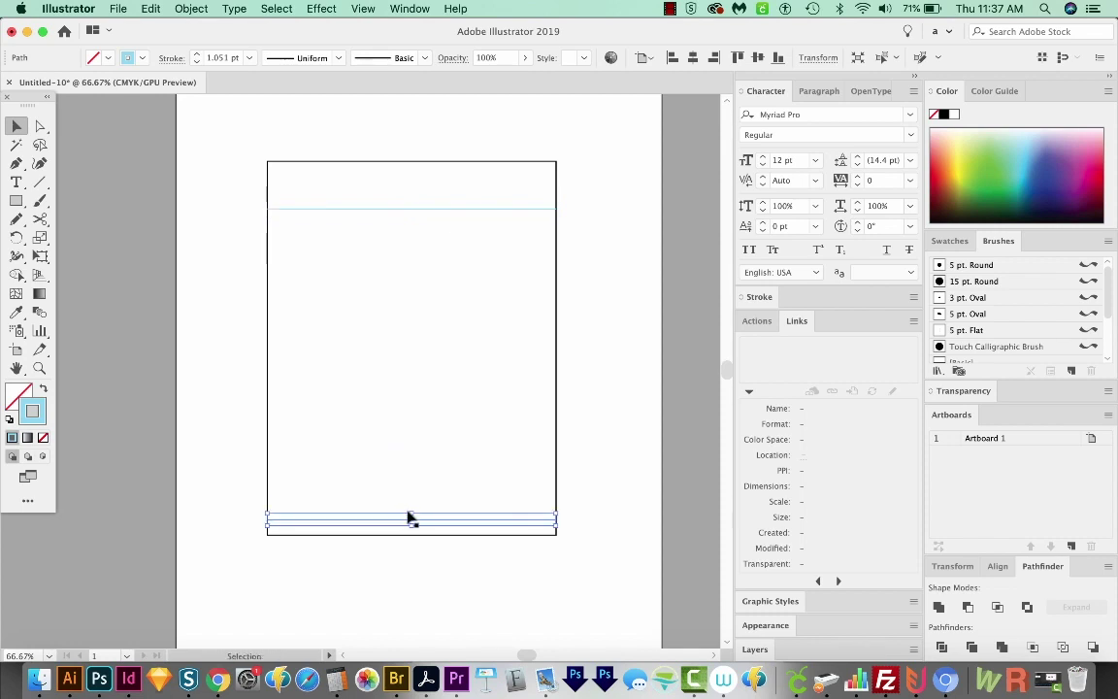
pyautogui.keyDown('shift'); pyautogui.click(399, 210); pyautogui.keyUp('shift')
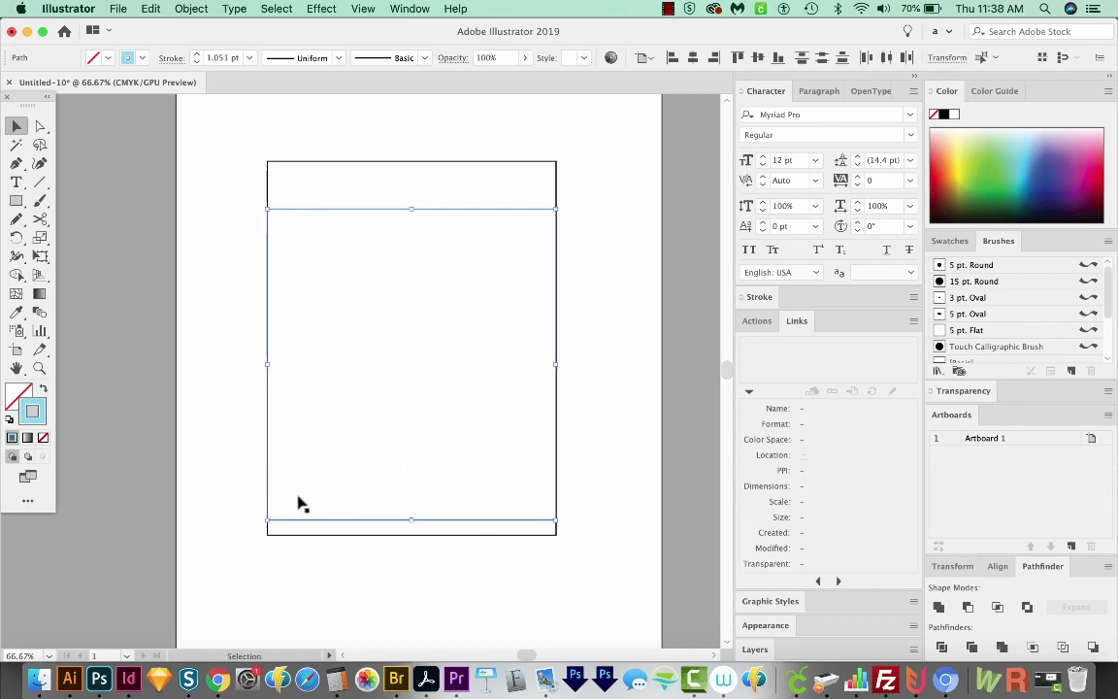
# - Blend the top and bottom blue lines using Specified Steps, entering 2, to create ruled lines
pyautogui.doubleClick(40, 313)
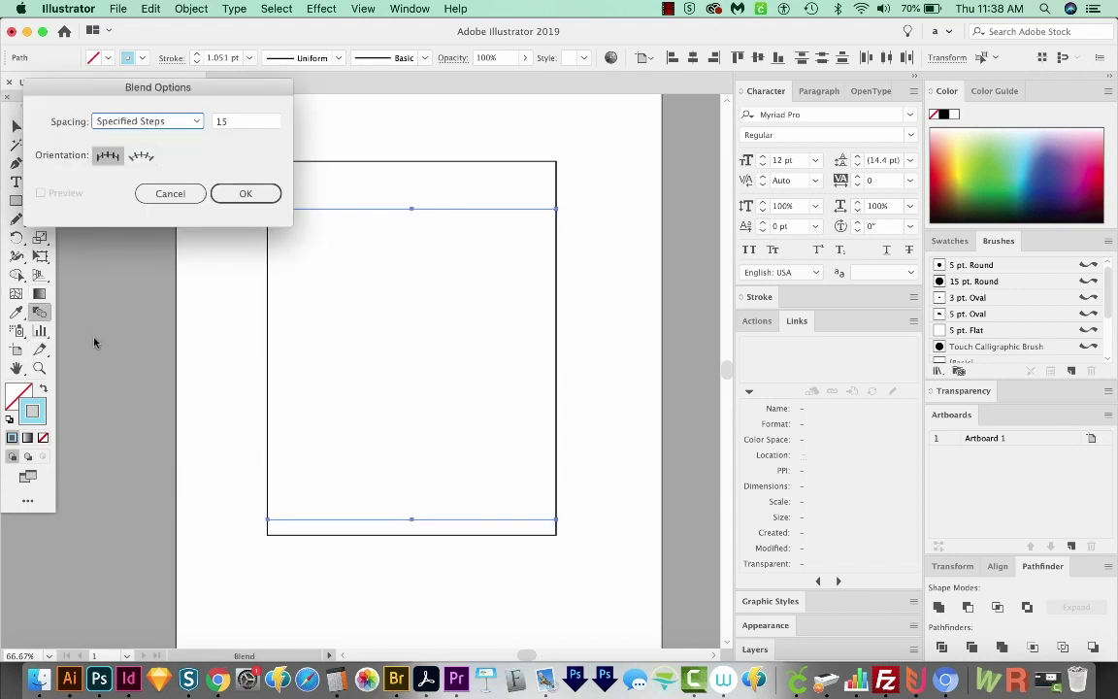
pyautogui.click(227, 119)
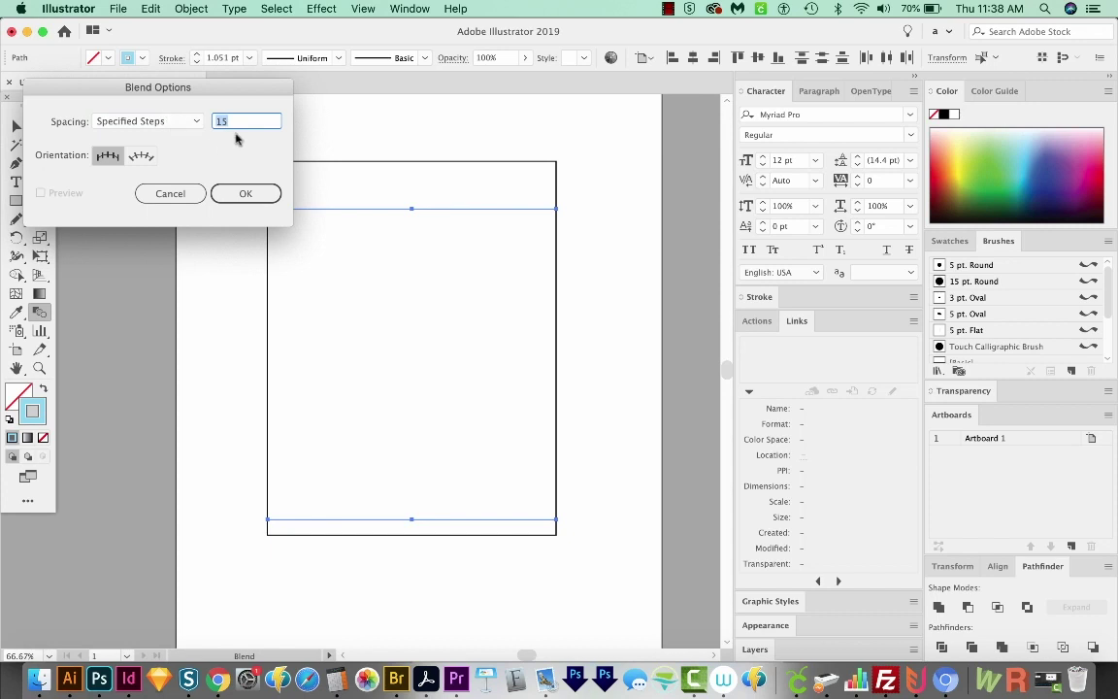
pyautogui.write('2')
pyautogui.click(273, 193)
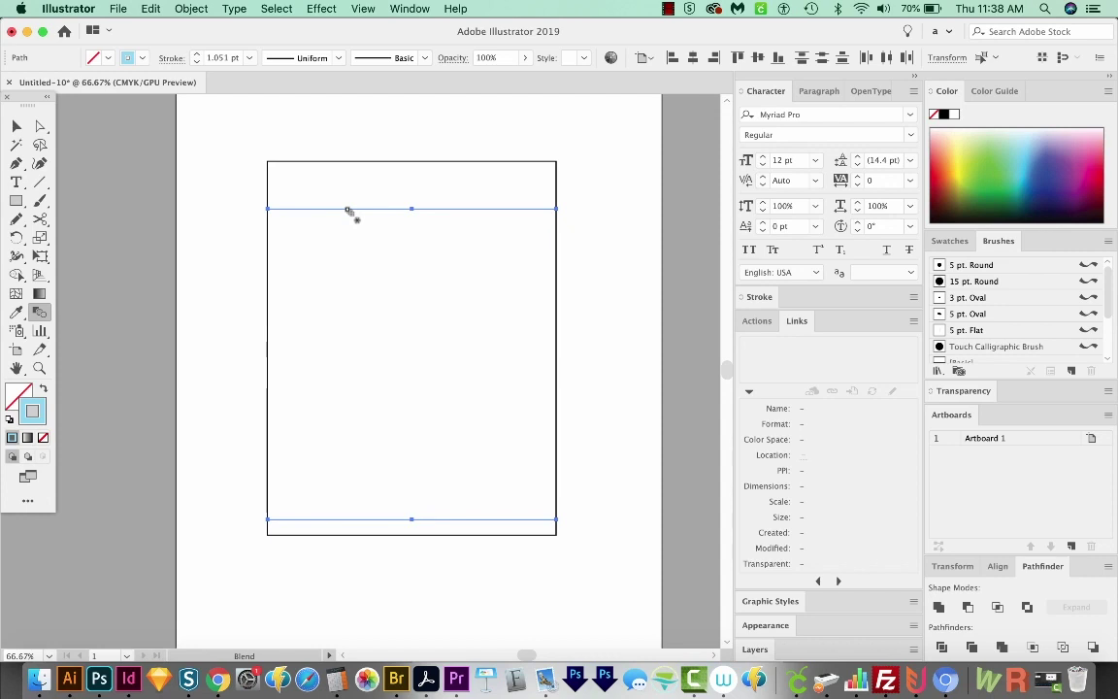
pyautogui.click(349, 211)
pyautogui.click(320, 520)
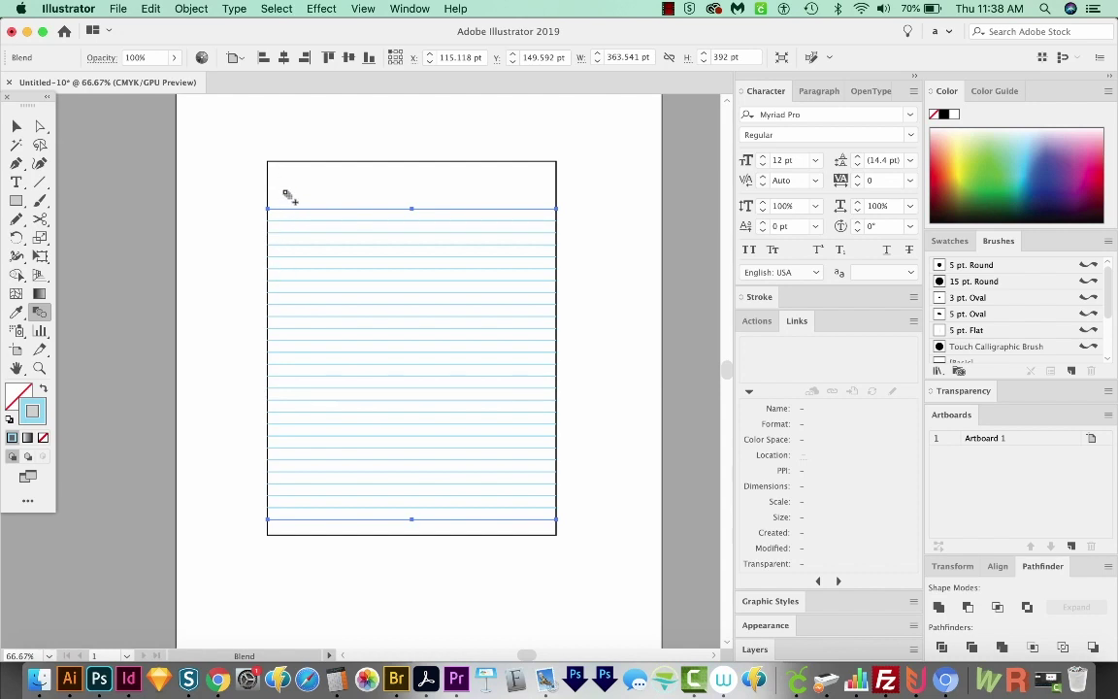
pyautogui.click(16, 126)
# - Nudge a copy of the rectangle's left edge rightward to form a vertical margin line
pyautogui.click(229, 180)
pyautogui.press('a')
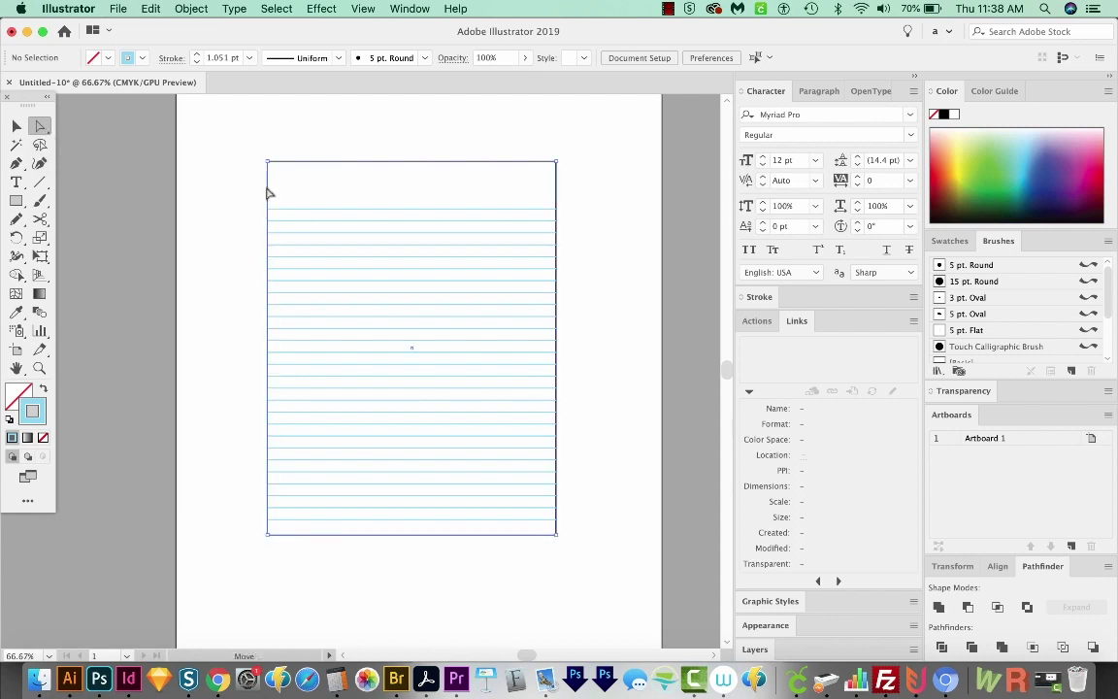
pyautogui.click(268, 192)
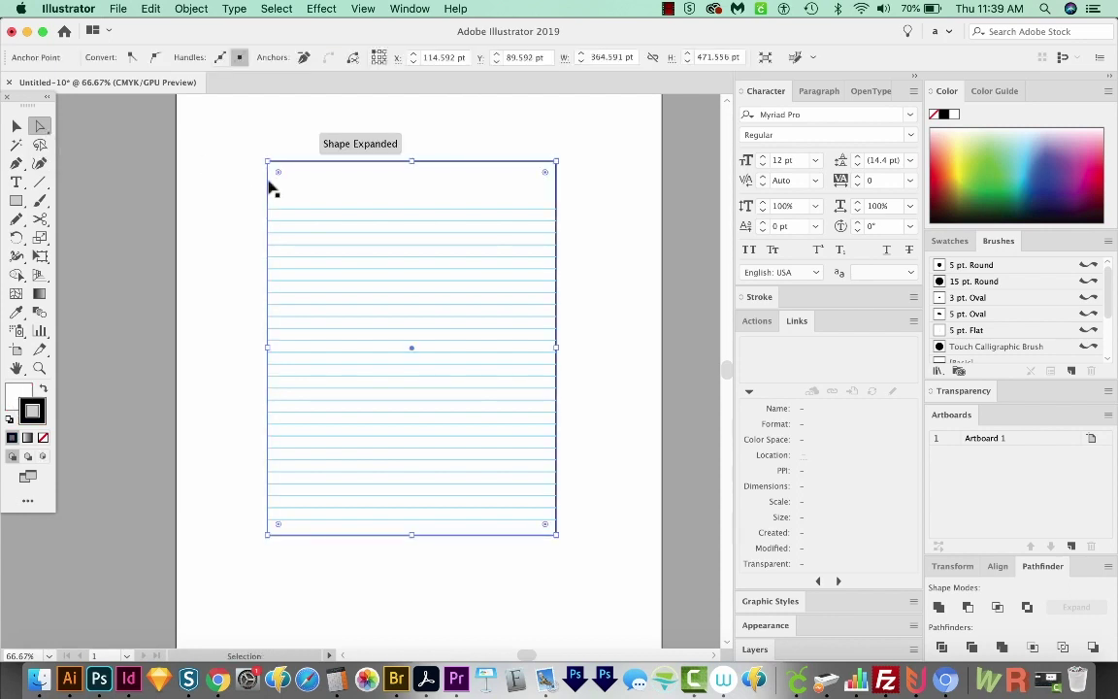
pyautogui.click(270, 187)
pyautogui.click(271, 187)
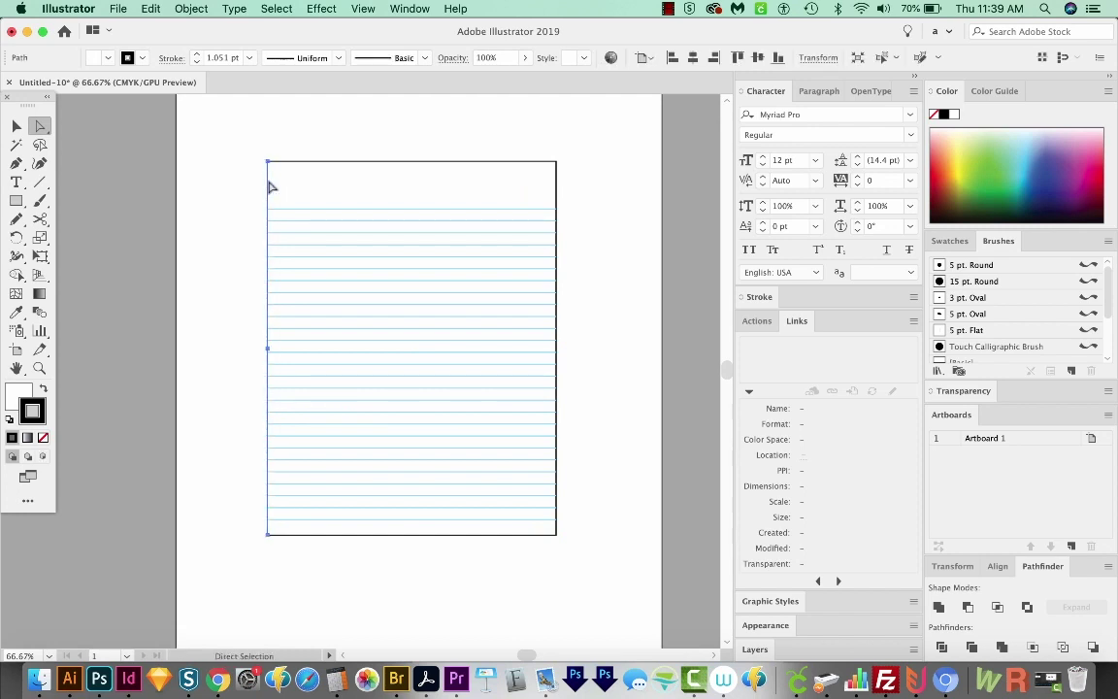
pyautogui.hotkey('shift', 'Right')
pyautogui.hotkey('shift', 'Right')
pyautogui.hotkey('shift', 'Right')
pyautogui.hotkey('shift', 'Right')
pyautogui.hotkey('shift', 'Right')
pyautogui.hotkey('shift', 'Right')
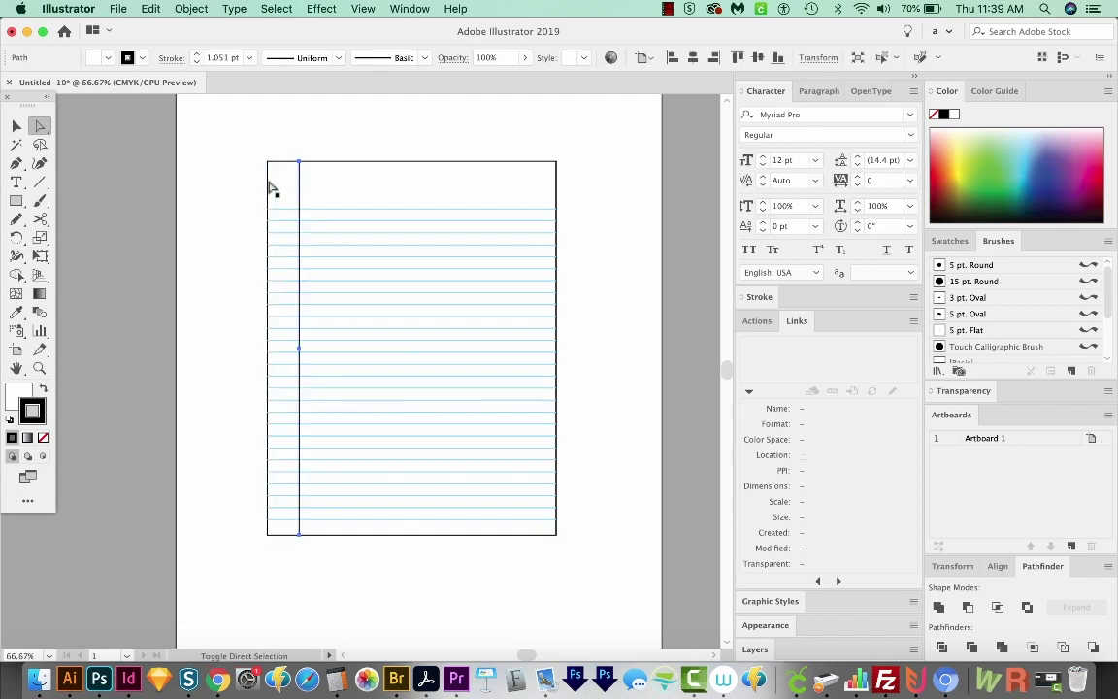
pyautogui.hotkey('shift', 'Right')
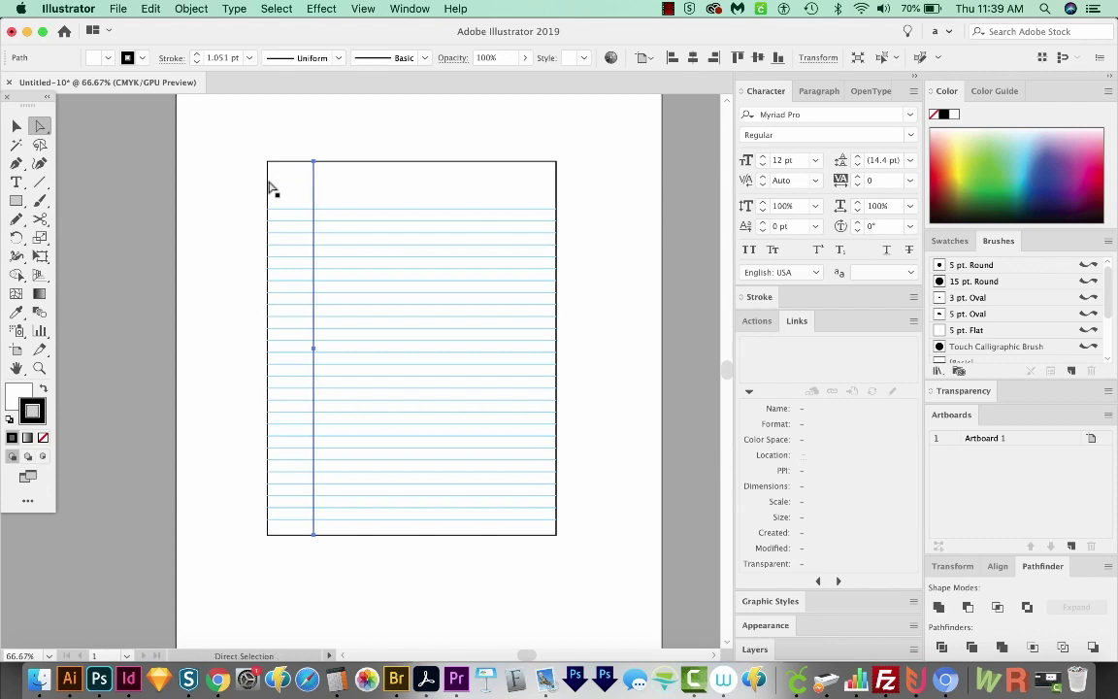
# - Colour the margin line crimson #ed0f4e and add a second red line beside it
pyautogui.doubleClick(37, 412)
pyautogui.click(198, 148)
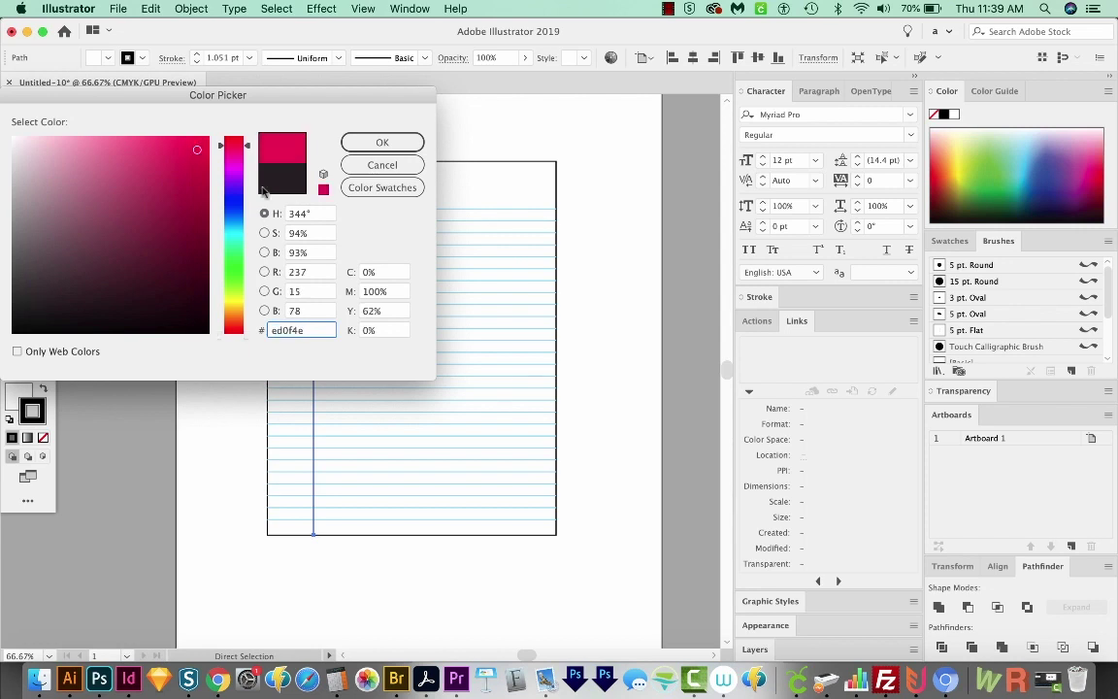
pyautogui.click(384, 144)
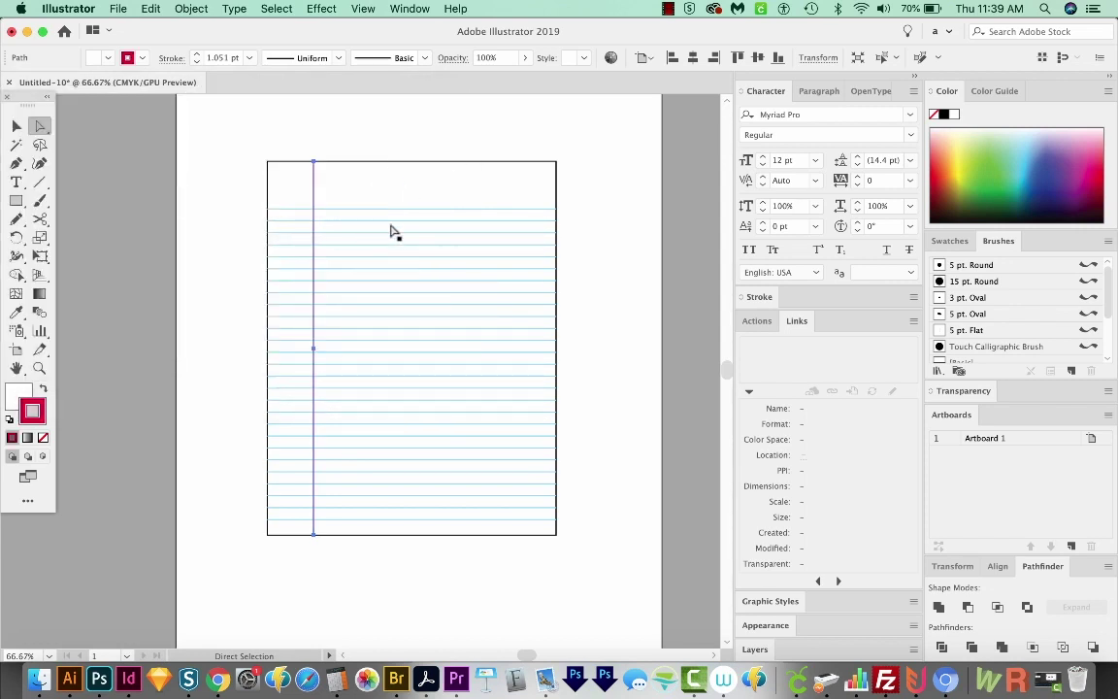
pyautogui.press('super')
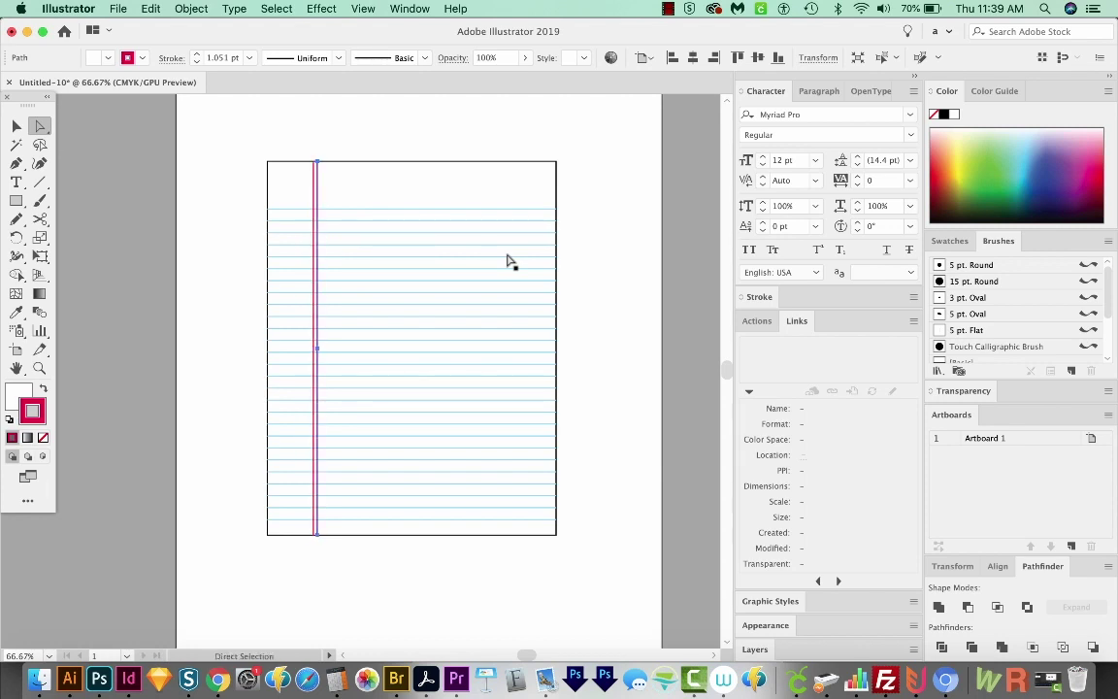
pyautogui.click(612, 279)
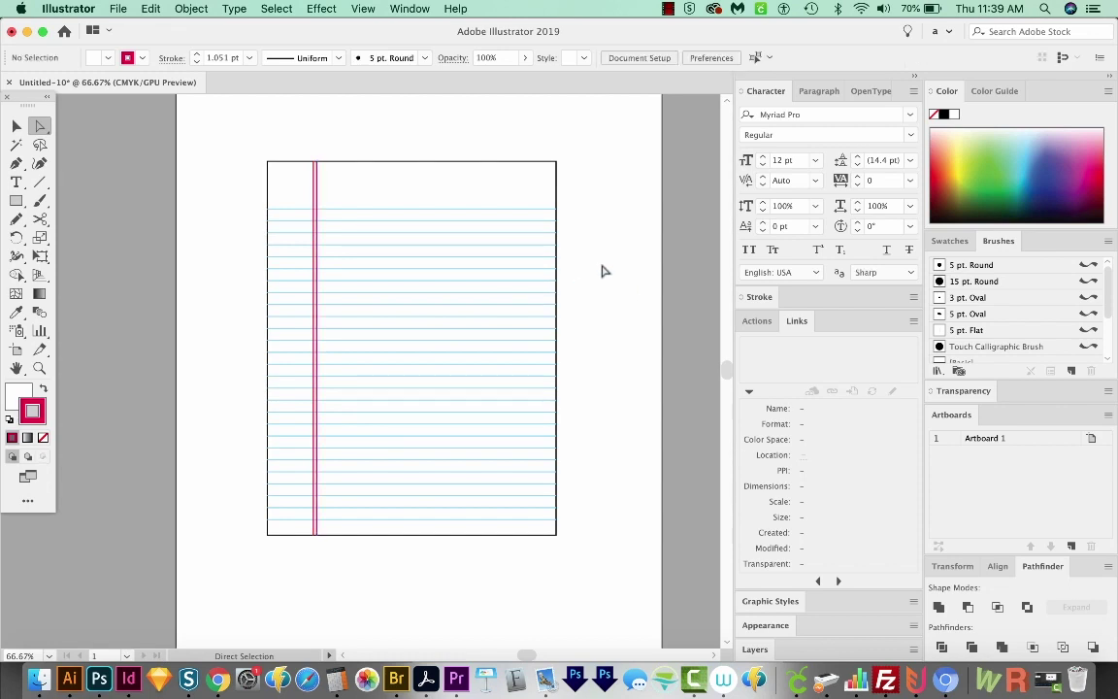
pyautogui.scroll(1, 412, 248)
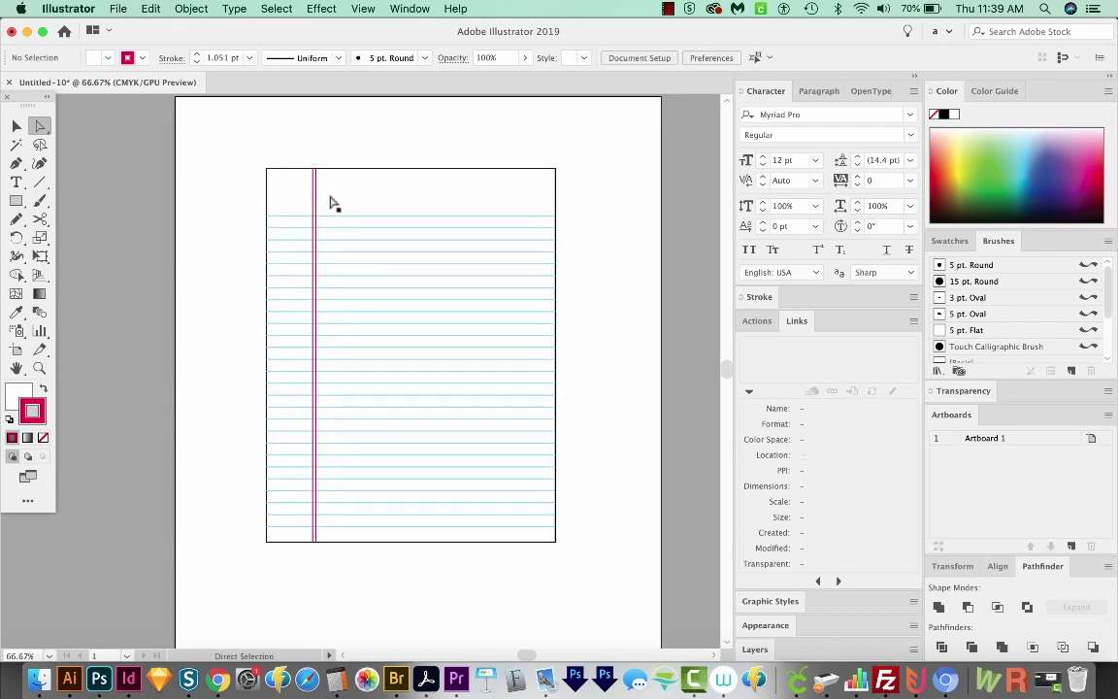
# - Select the ruled and margin lines, excluding the page border, and set opacity to 80%
pyautogui.press('v')
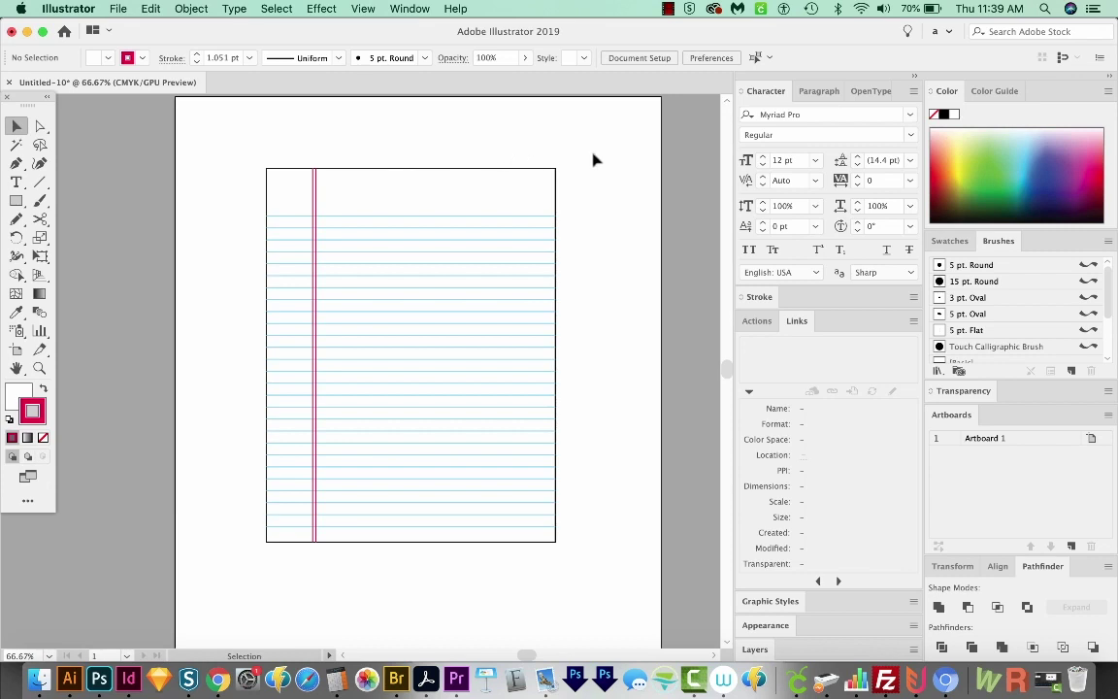
pyautogui.moveTo(595, 160); pyautogui.dragTo(214, 590)
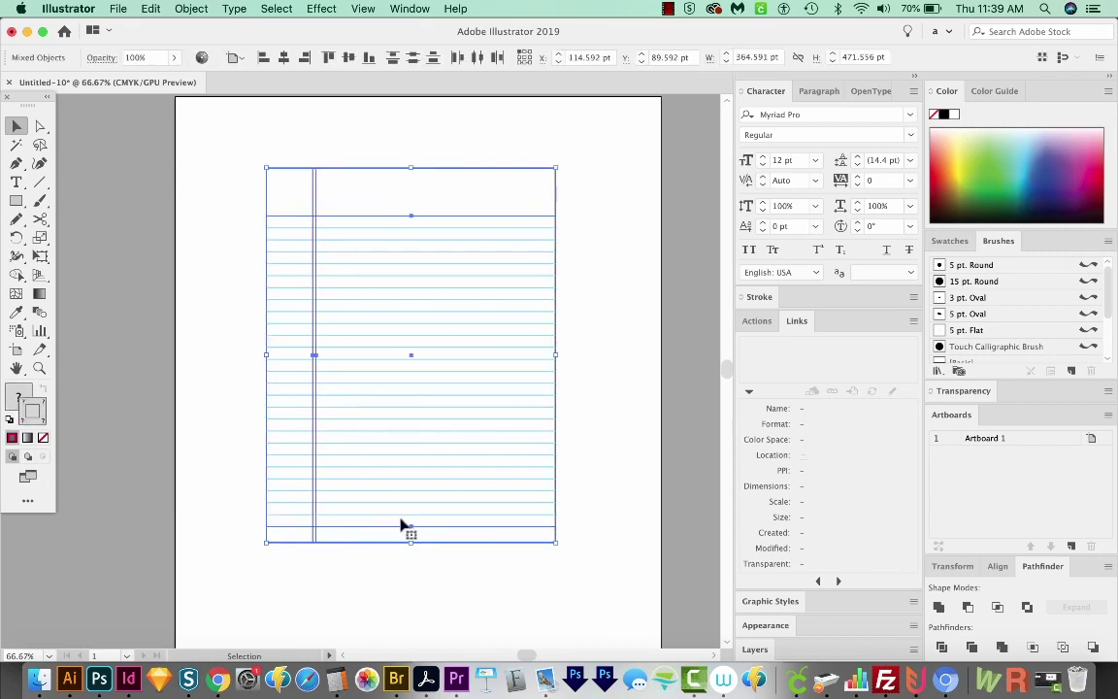
pyautogui.moveTo(596, 155); pyautogui.dragTo(485, 211)
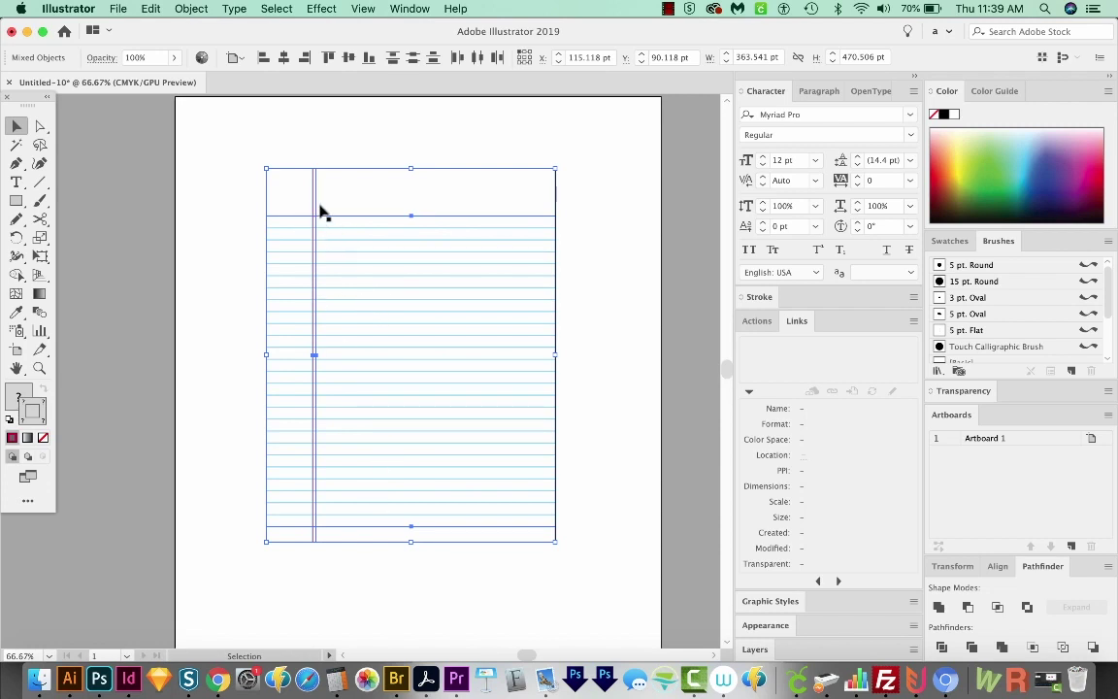
pyautogui.click(140, 56)
pyautogui.write('0')
# - Set the selected lines' stroke weight to 0.5 pt in the Stroke panel
pyautogui.click(410, 9)
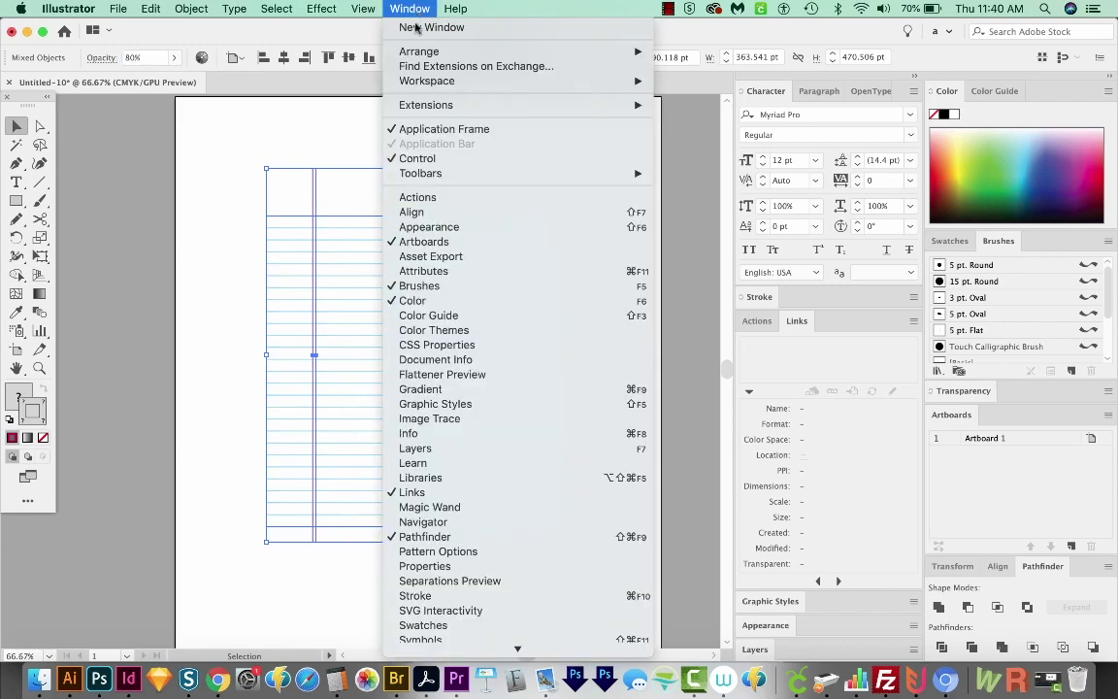
pyautogui.click(407, 146)
pyautogui.click(409, 8)
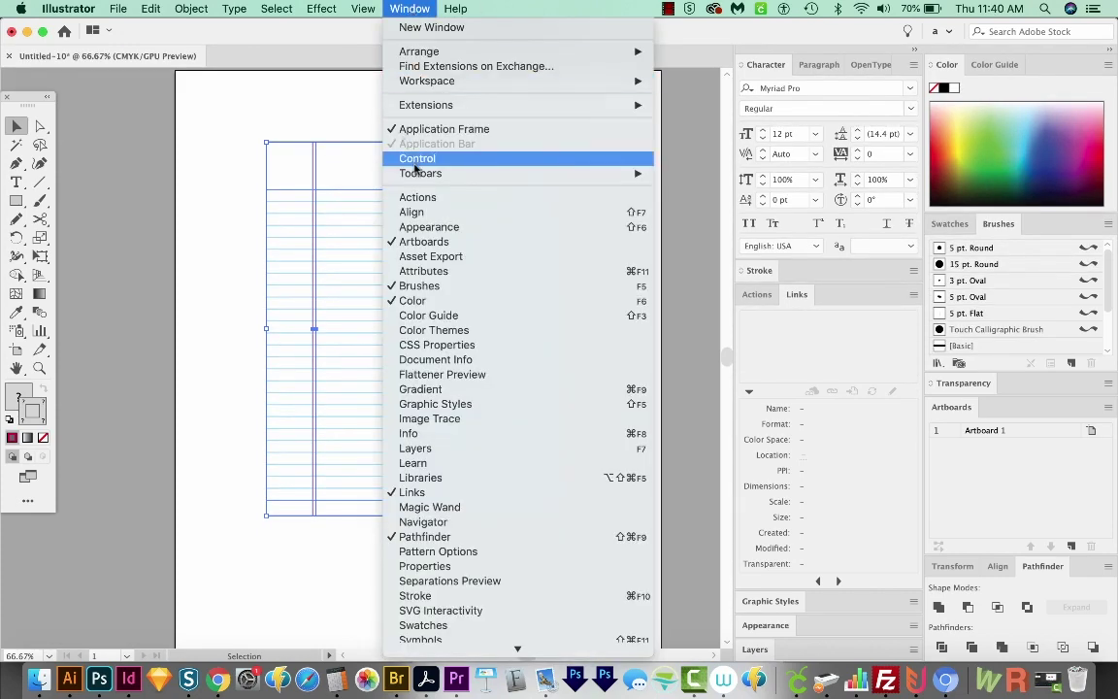
pyautogui.click(376, 155)
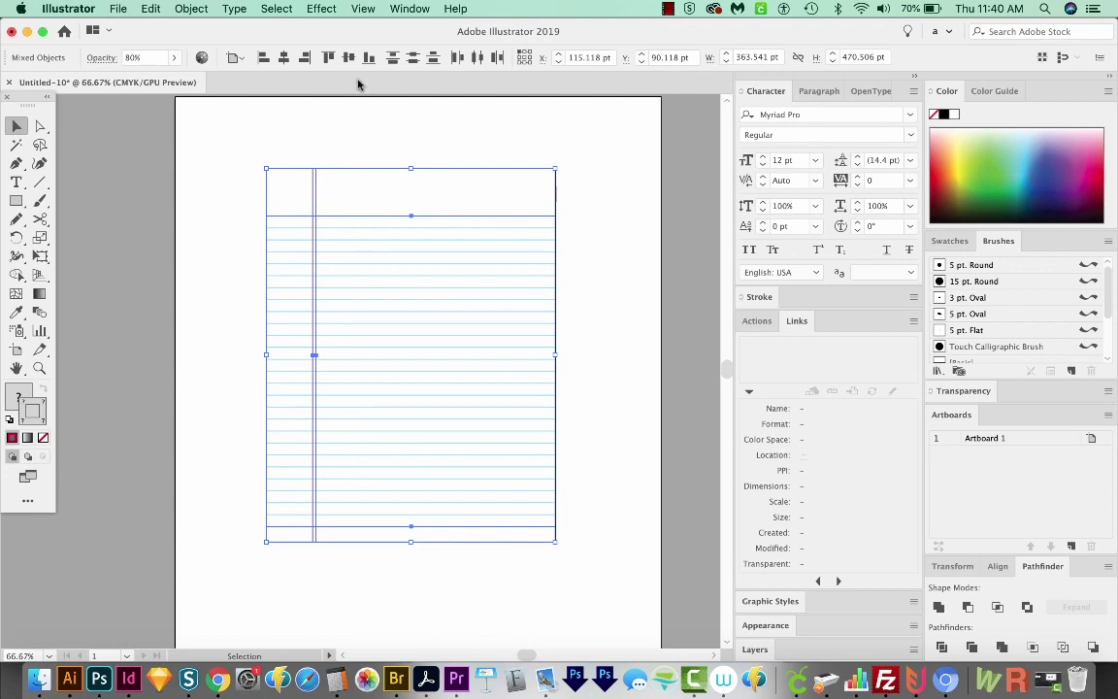
pyautogui.press('super+F10')
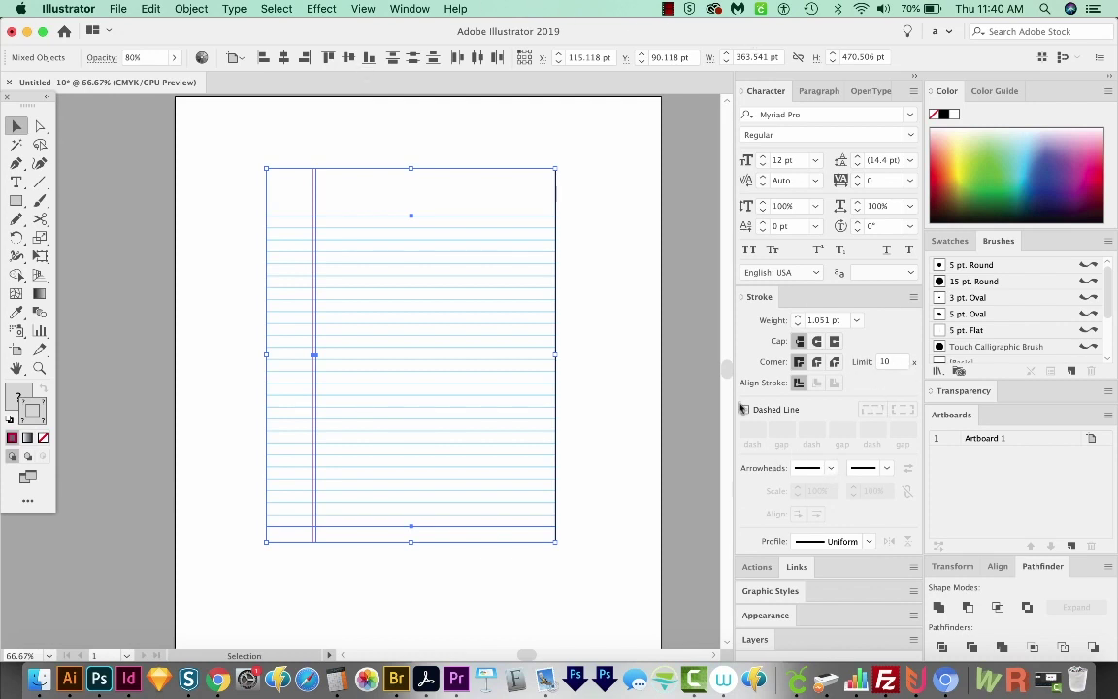
pyautogui.click(410, 9)
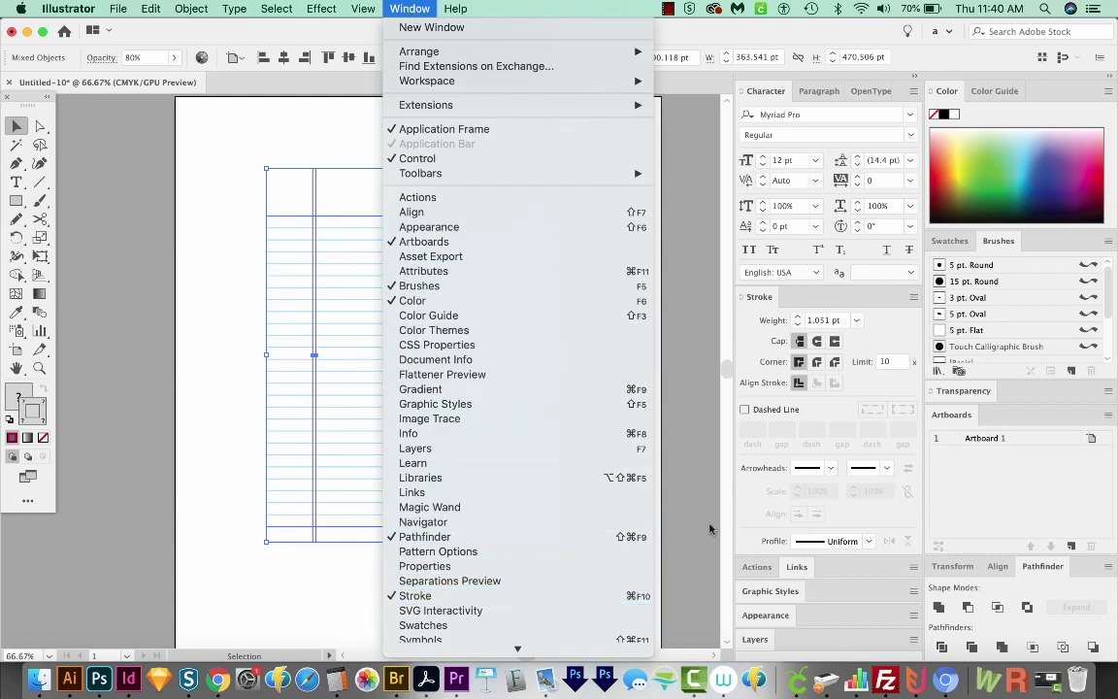
pyautogui.click(820, 320)
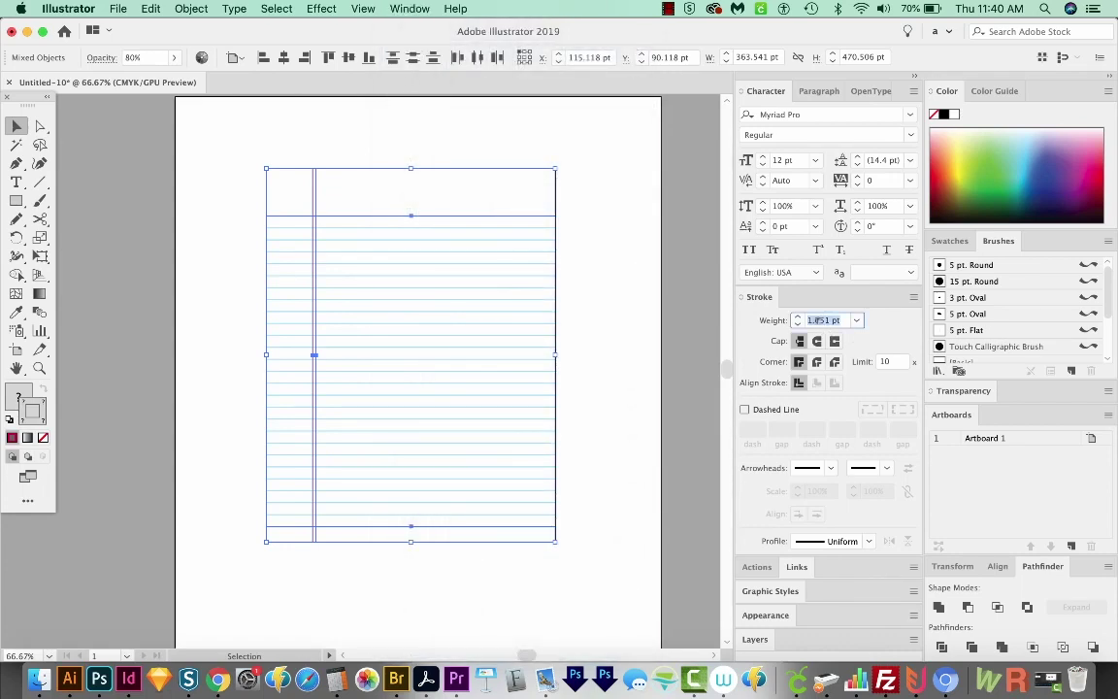
pyautogui.write('0.5')
pyautogui.press('Return')
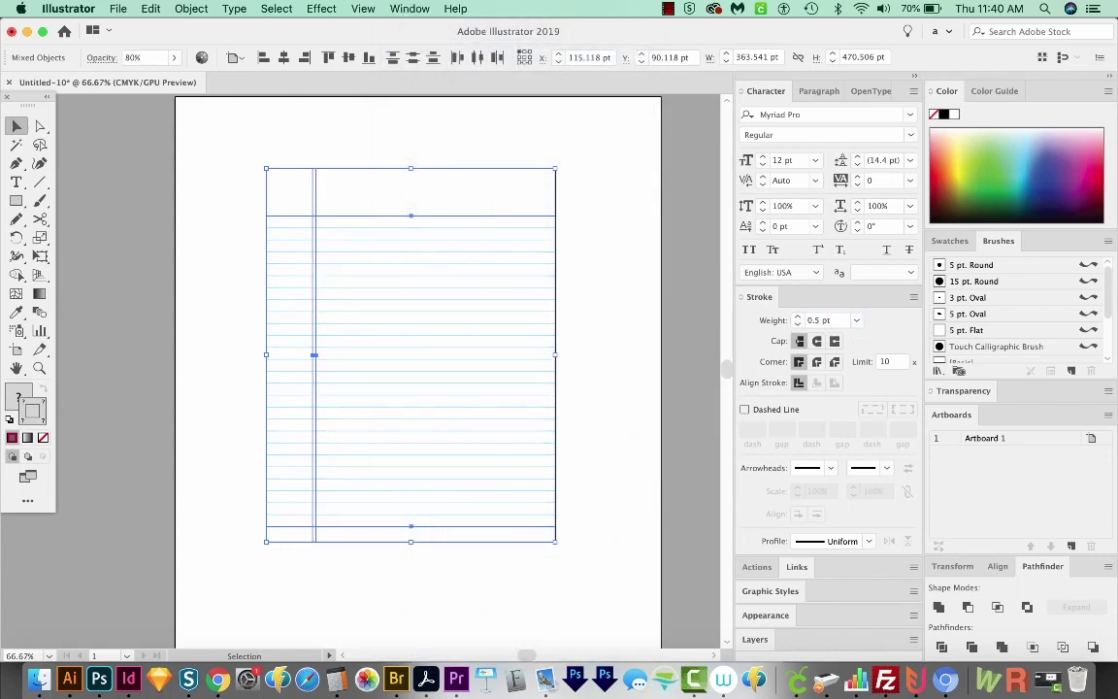
pyautogui.click(621, 282)
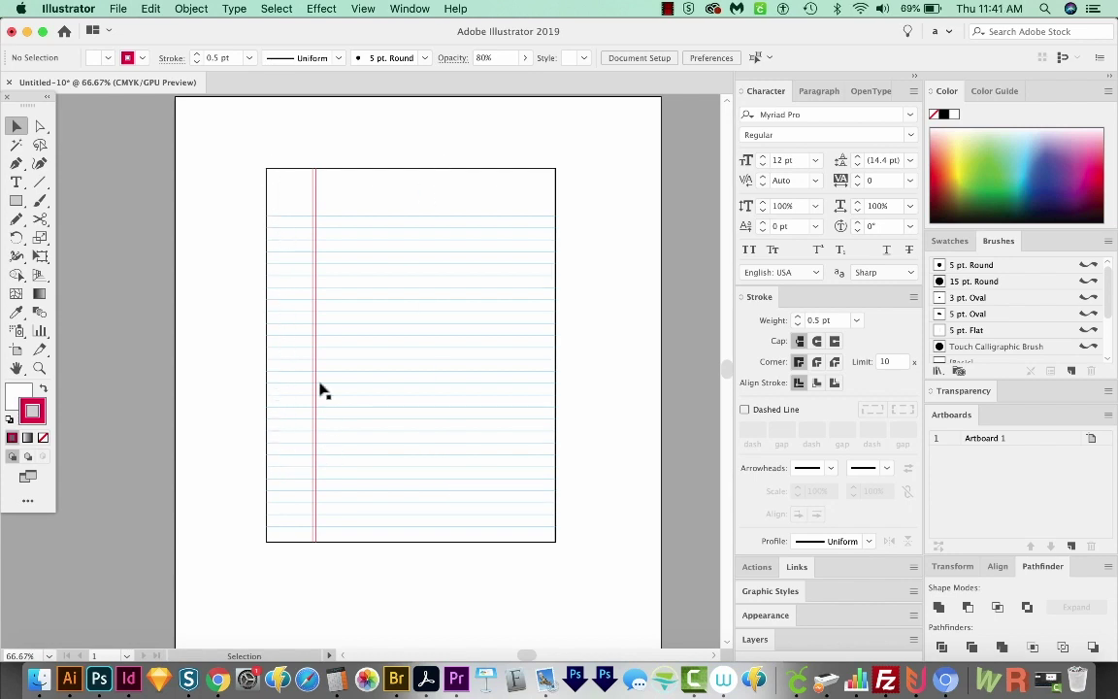
# - Draw a small 8.796 pt black-outlined circle top-left and copy it straight down near the bottom
pyautogui.press('l')
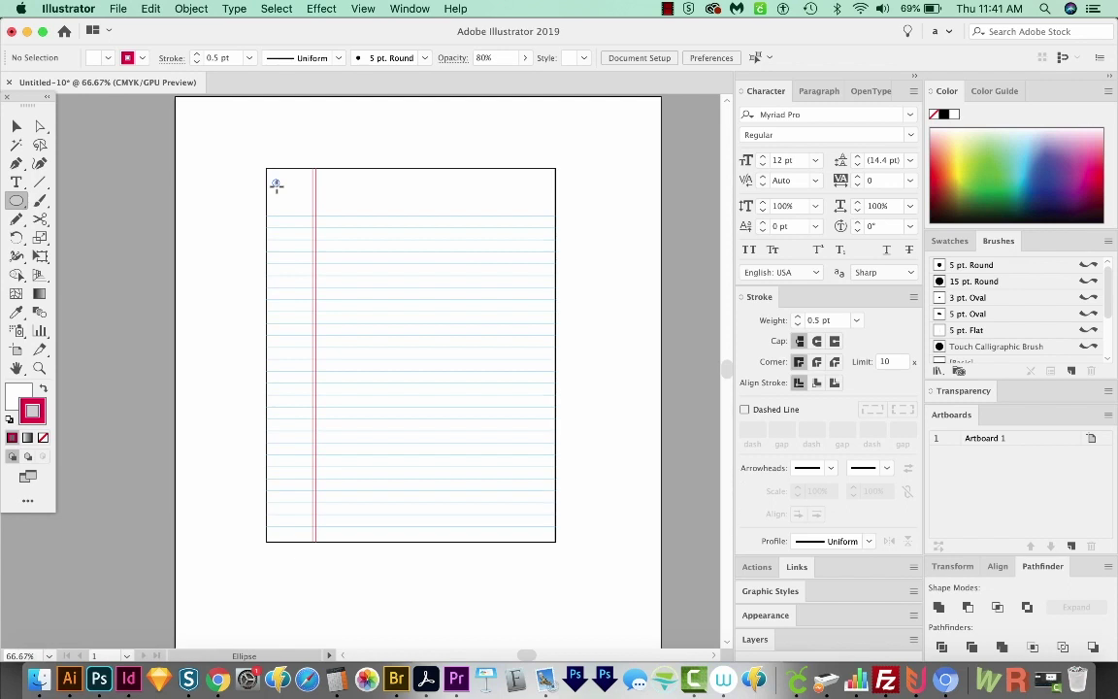
pyautogui.moveTo(275, 185); pyautogui.dragTo(282, 190)
pyautogui.press('d')
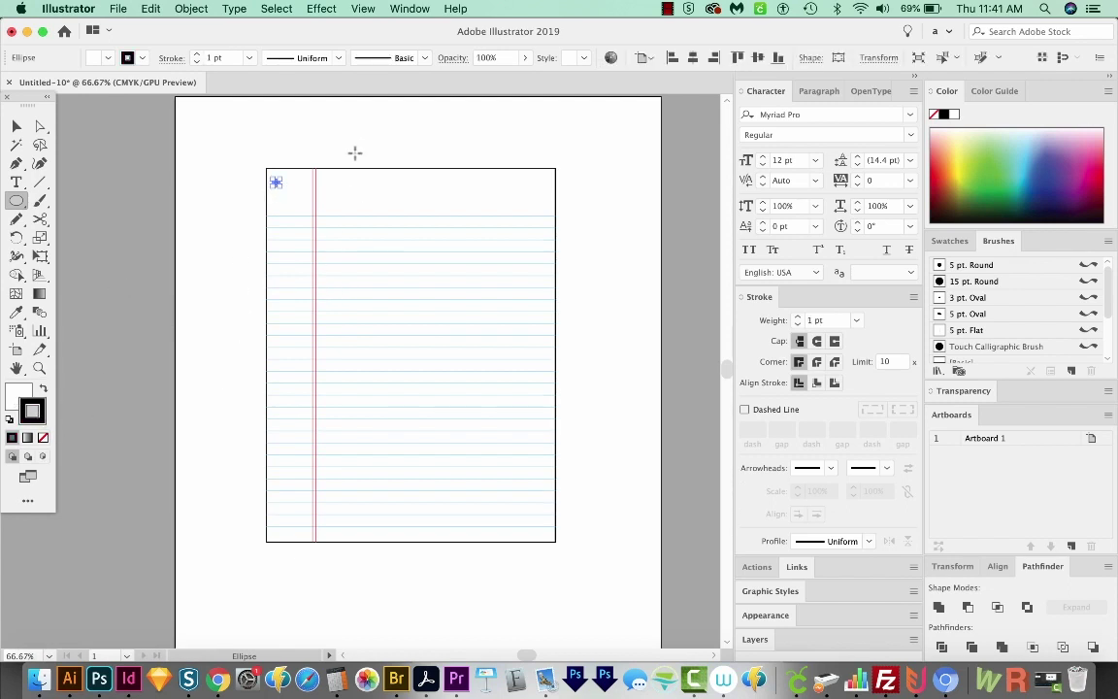
pyautogui.press('v')
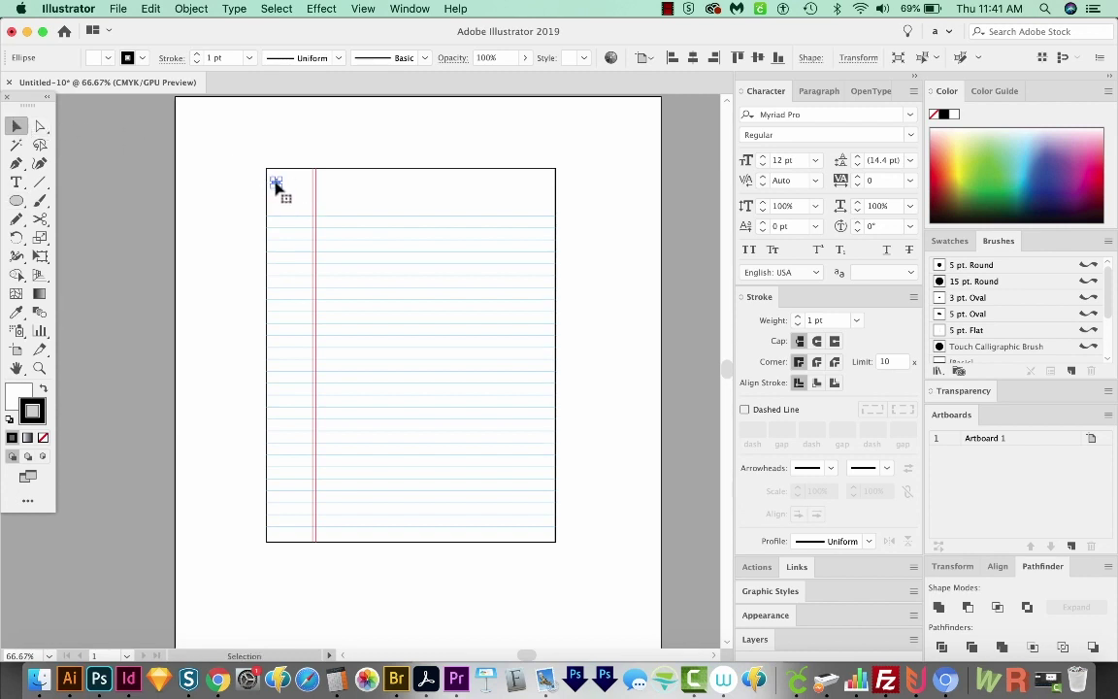
pyautogui.moveTo(277, 188); pyautogui.dragTo(290, 532)
# - Blend the top and bottom circles with 15 specified steps into a column of punch holes
pyautogui.keyDown('shift'); pyautogui.click(277, 185); pyautogui.keyUp('shift')
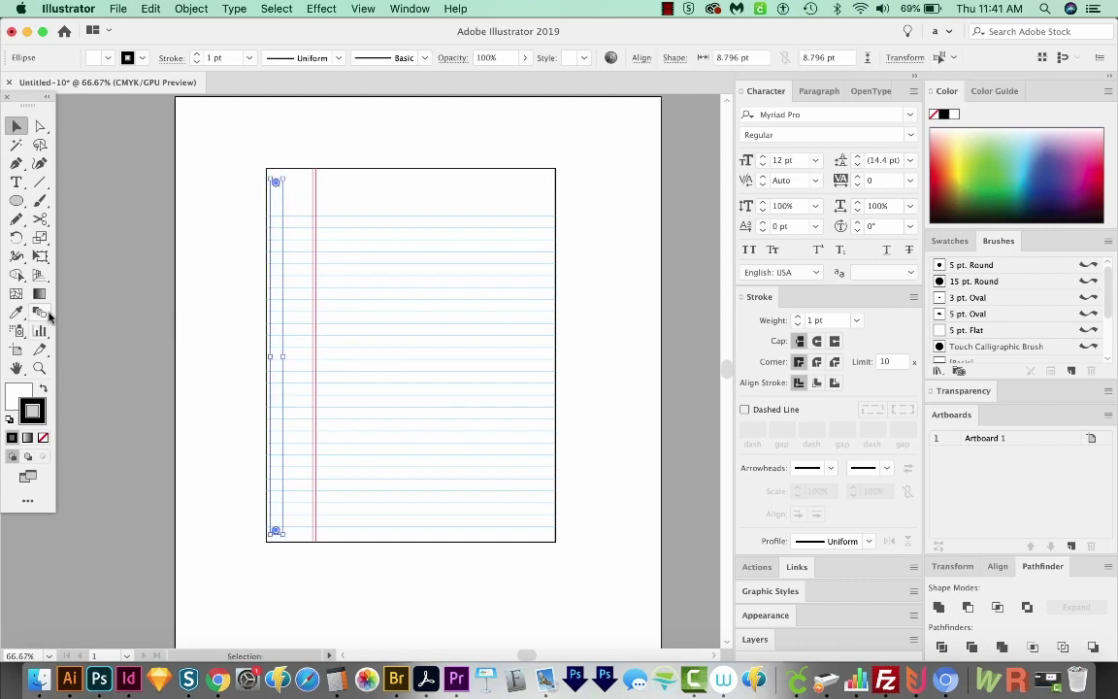
pyautogui.doubleClick(40, 311)
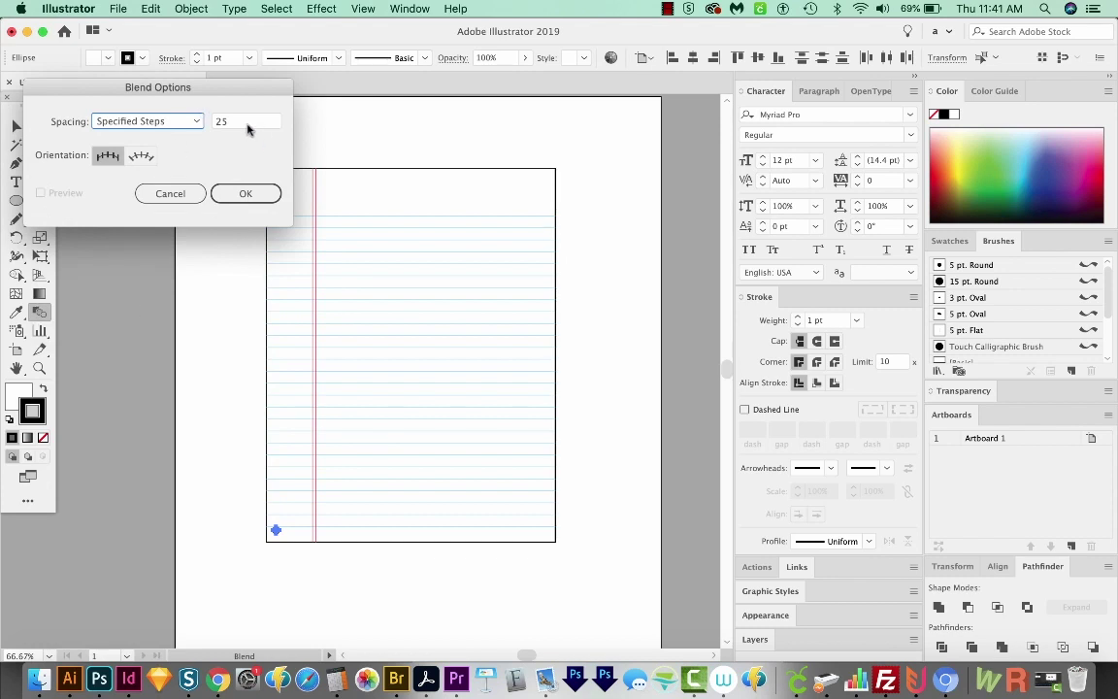
pyautogui.doubleClick(216, 123)
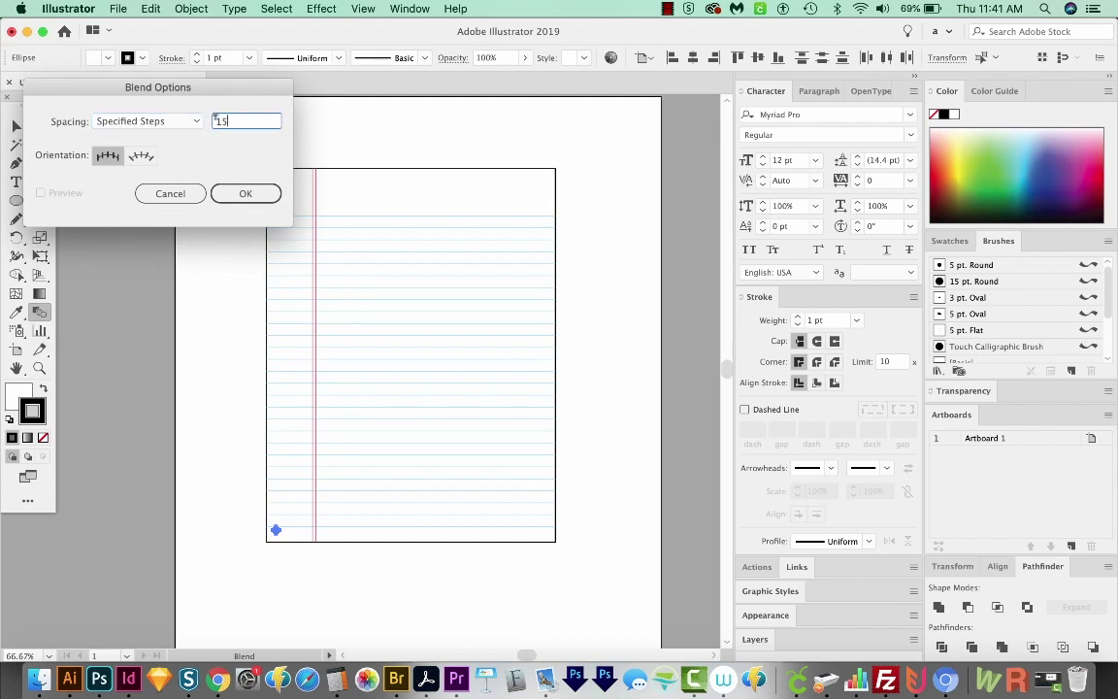
pyautogui.click(244, 195)
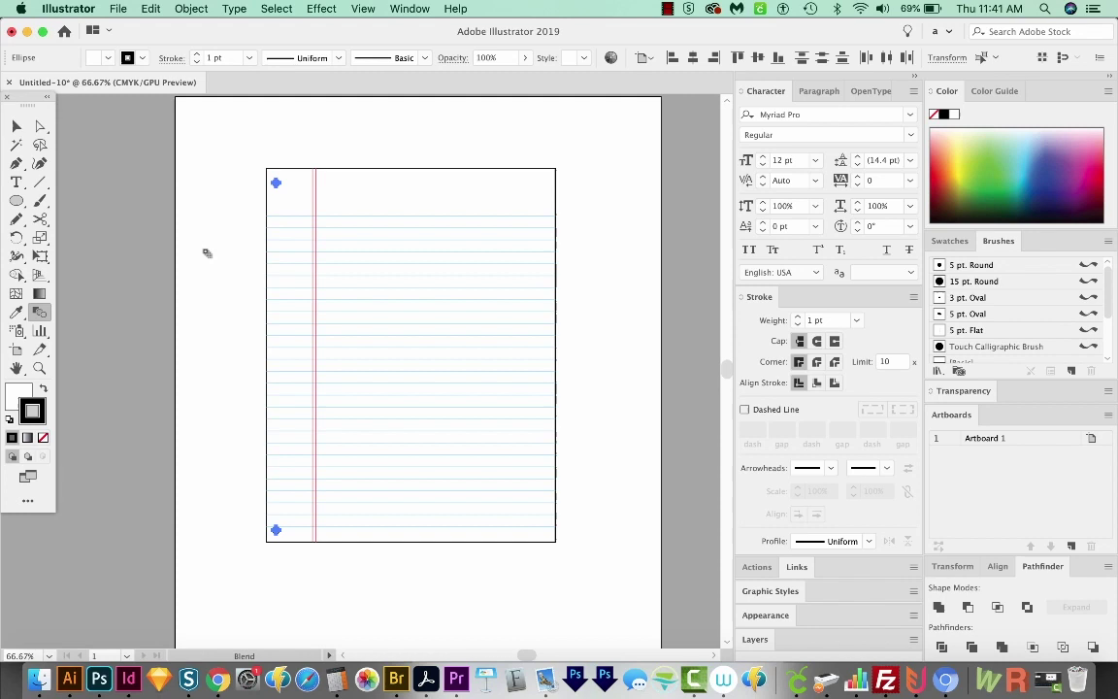
pyautogui.click(275, 183)
pyautogui.click(277, 531)
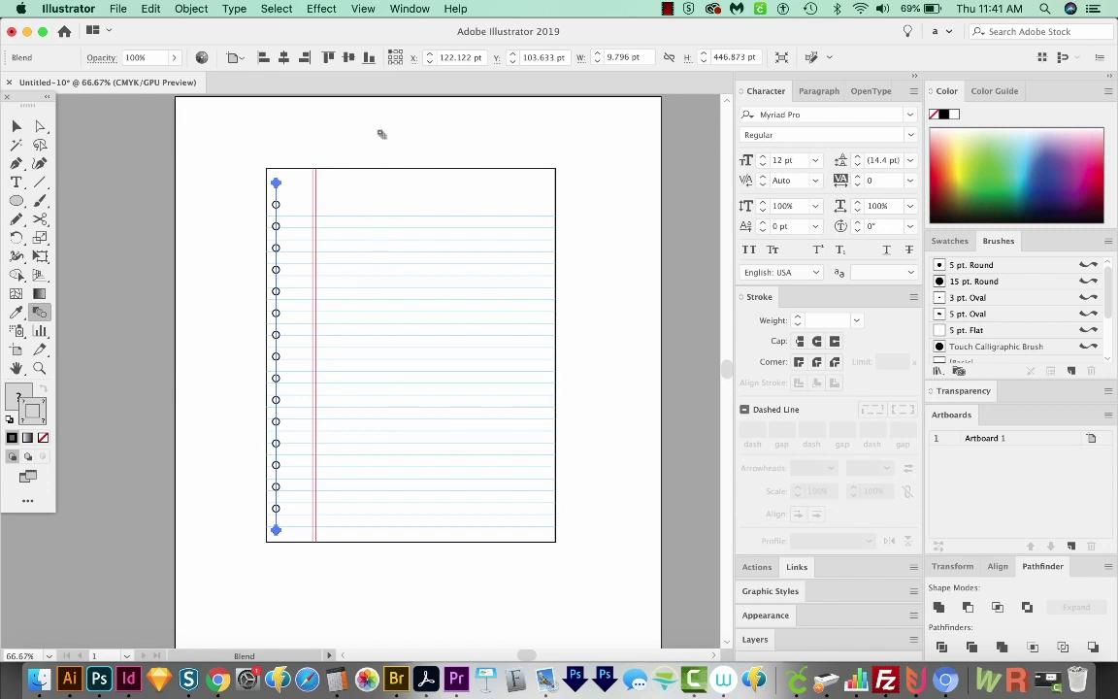
# - Check the blend in outline view, then expand it into individual circles
pyautogui.press('v')
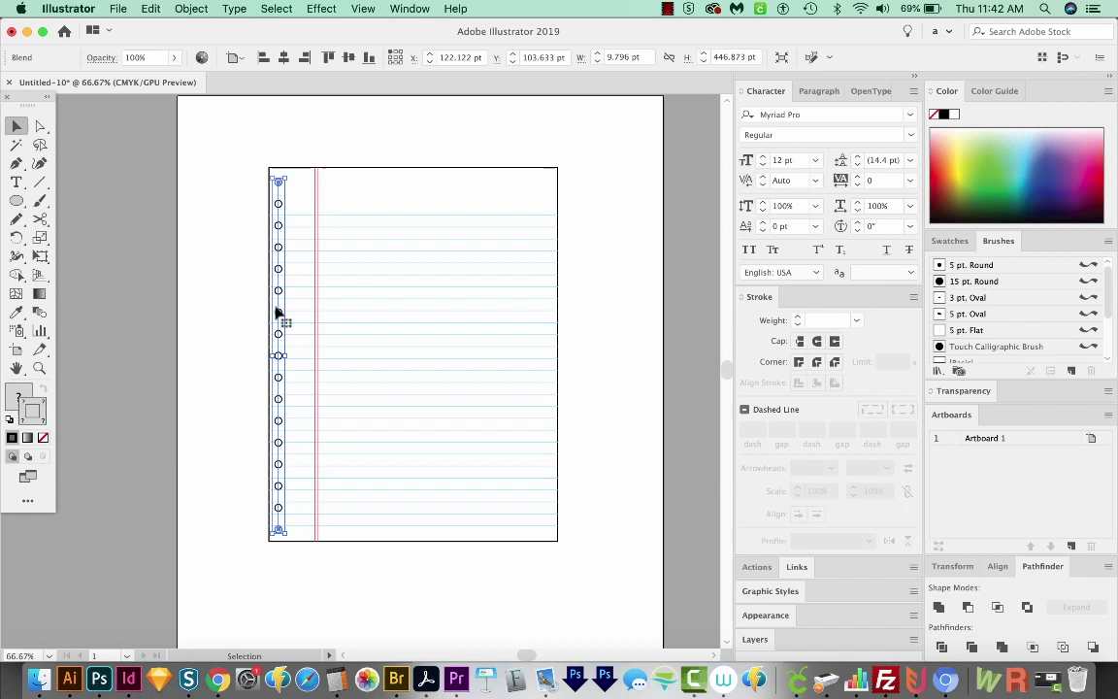
pyautogui.press('super+y')
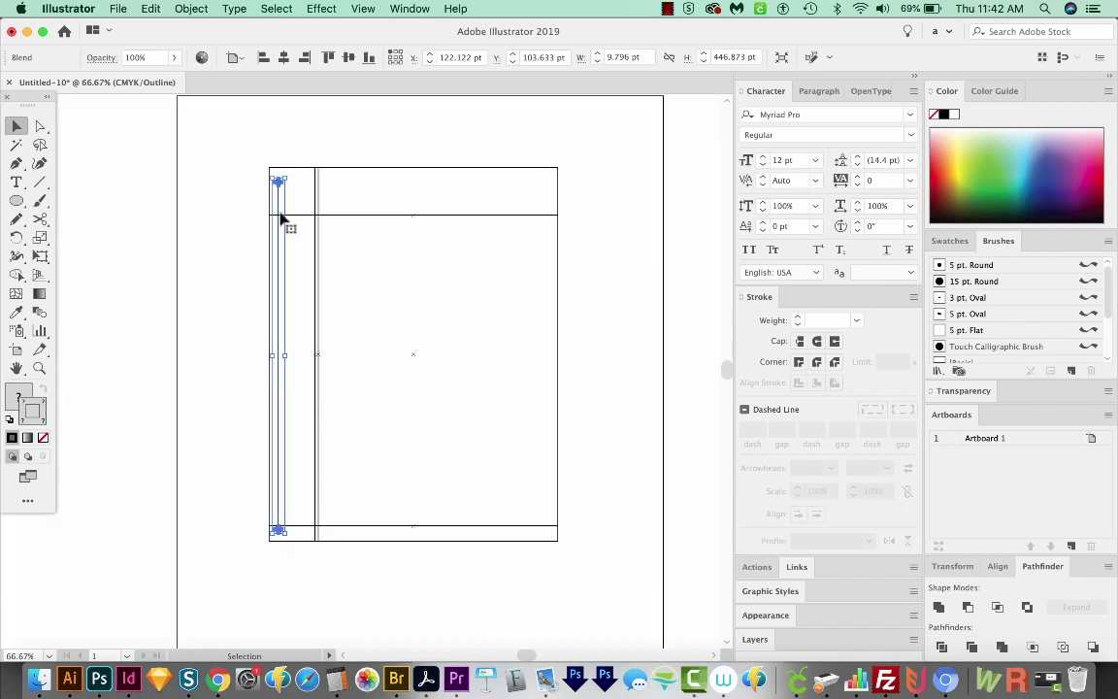
pyautogui.press('super+y')
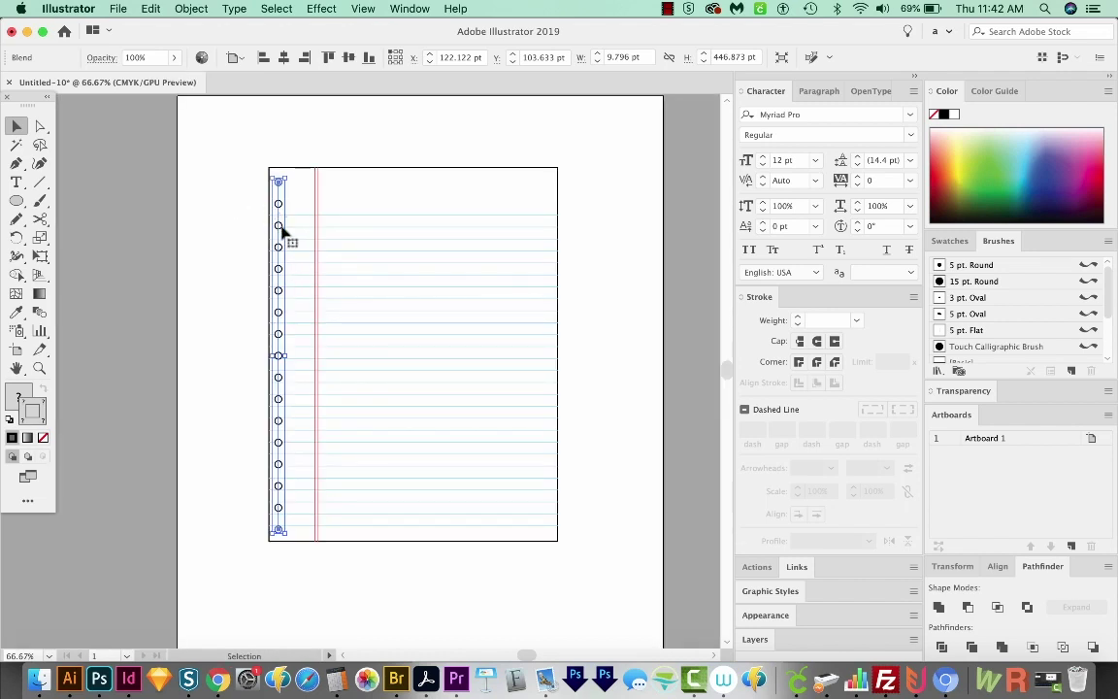
pyautogui.click(199, 14)
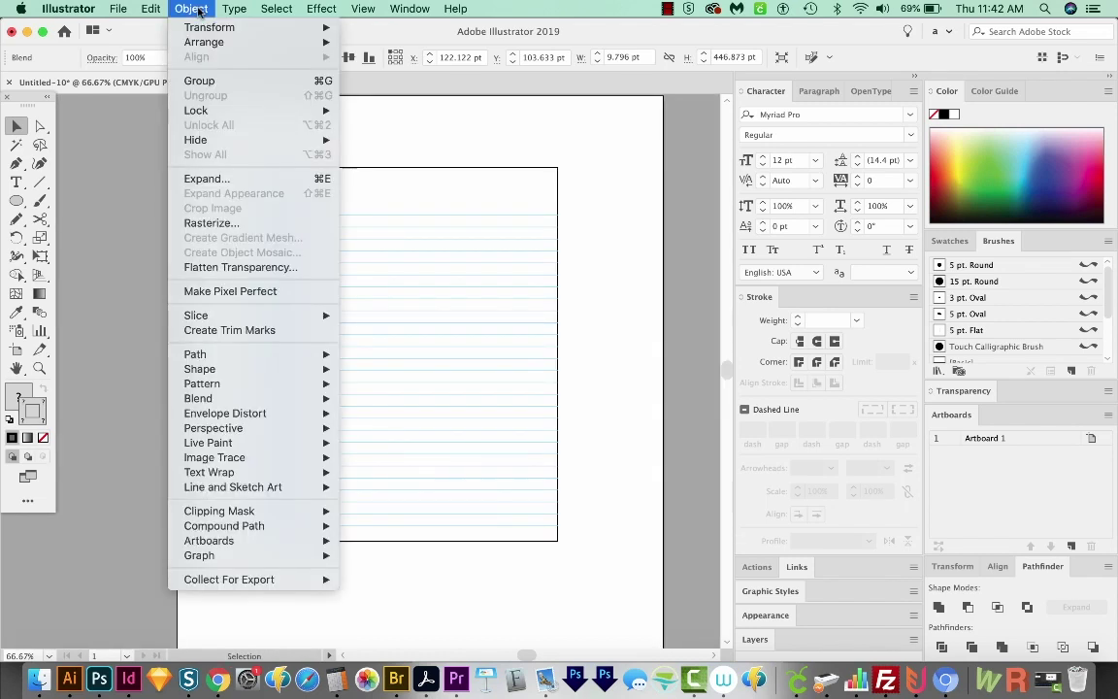
pyautogui.click(224, 181)
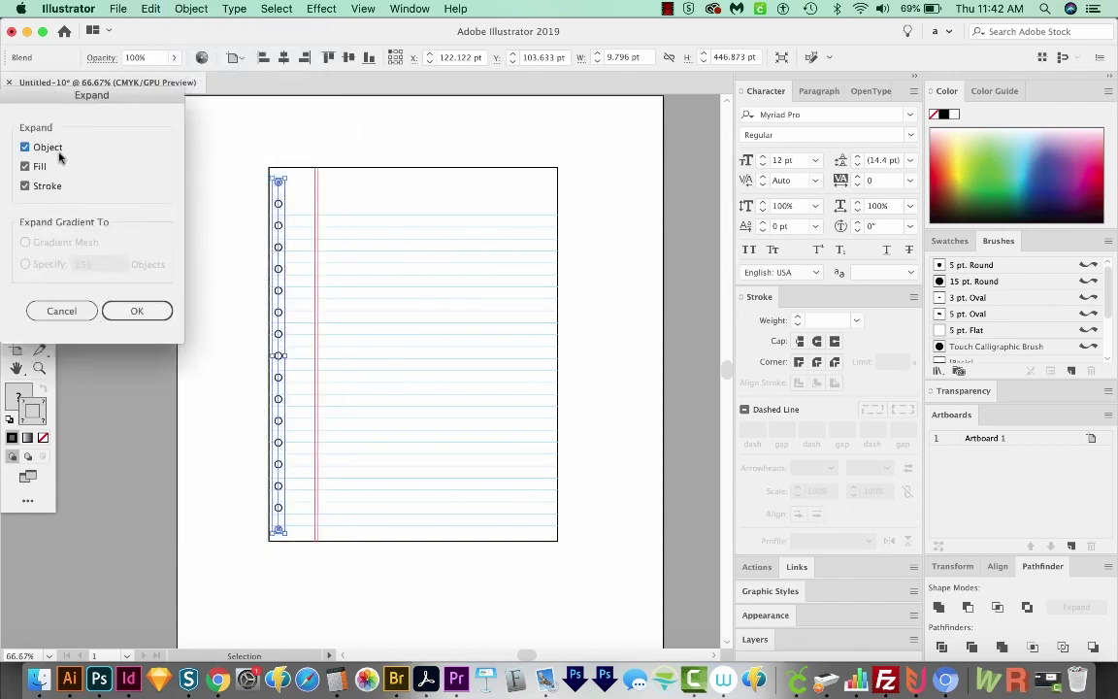
pyautogui.click(137, 311)
# - Select the punch-hole circle group together with the lined page
pyautogui.click(411, 630)
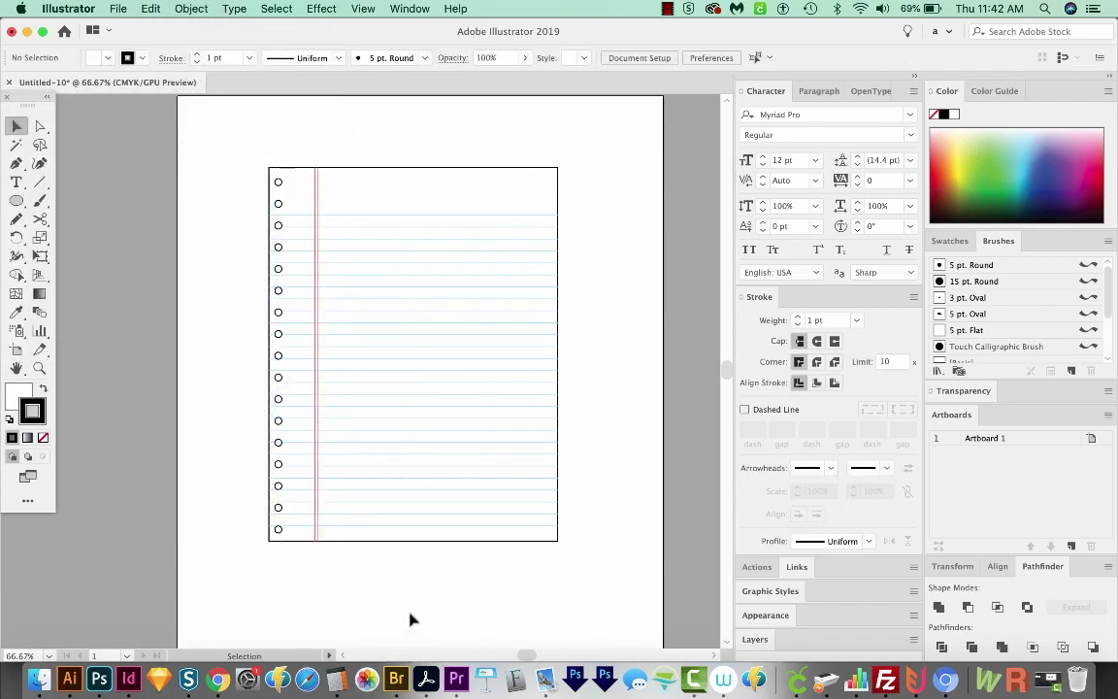
pyautogui.hotkey('ctrl', 'y')
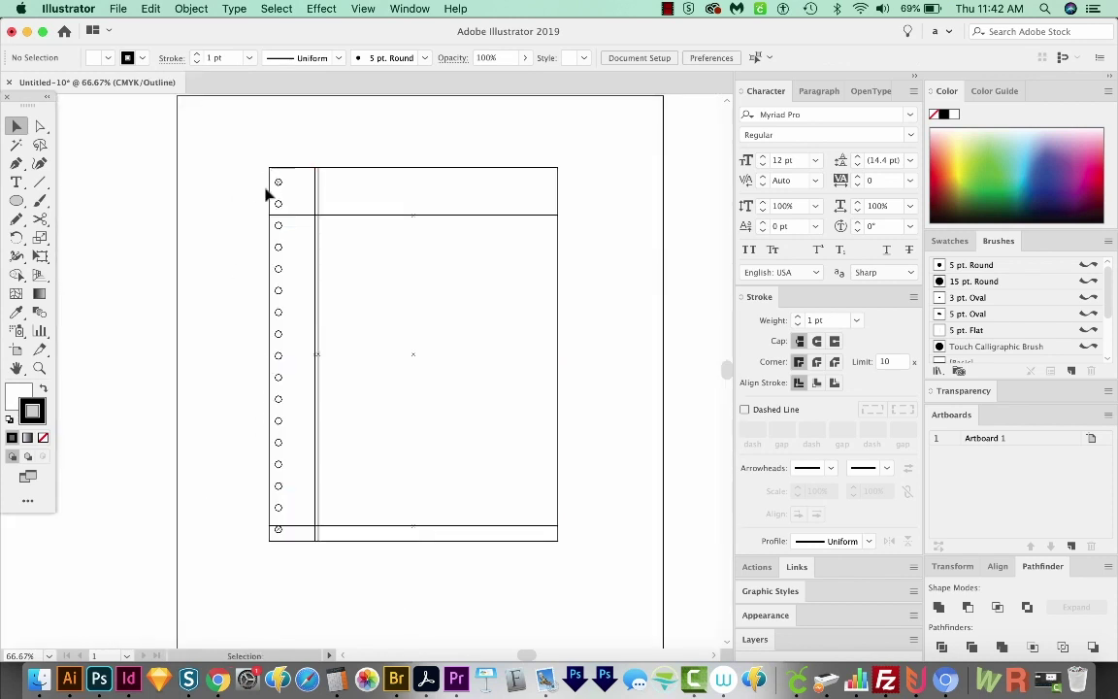
pyautogui.press('a')
pyautogui.hotkey('ctrl', 'y')
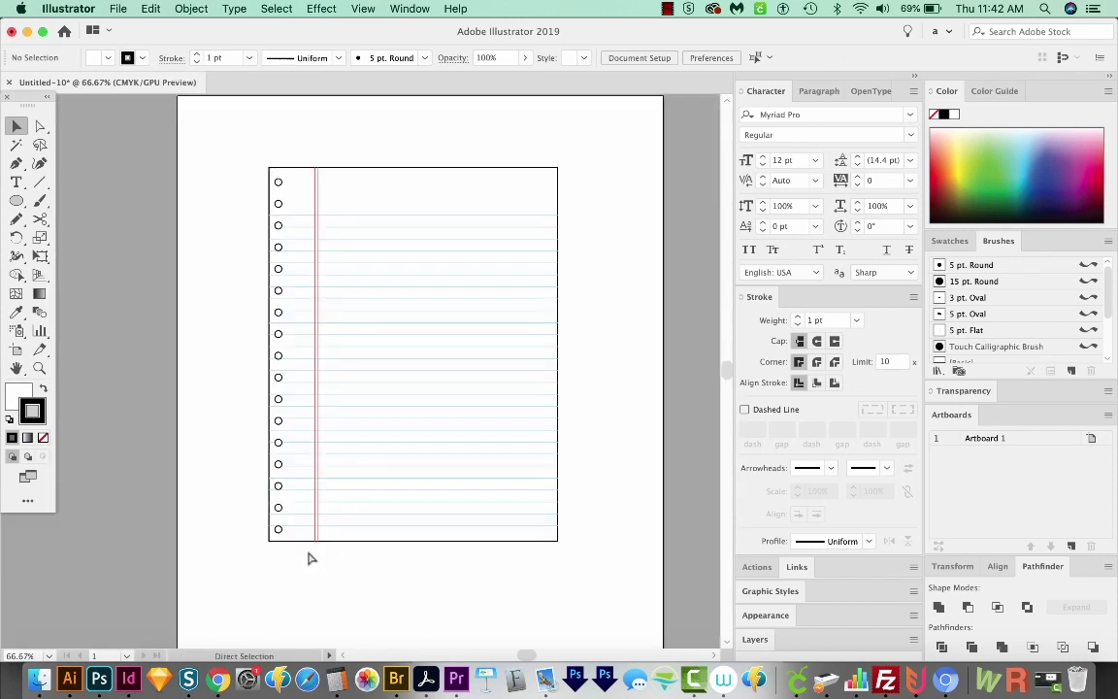
pyautogui.press('v')
pyautogui.click(278, 184)
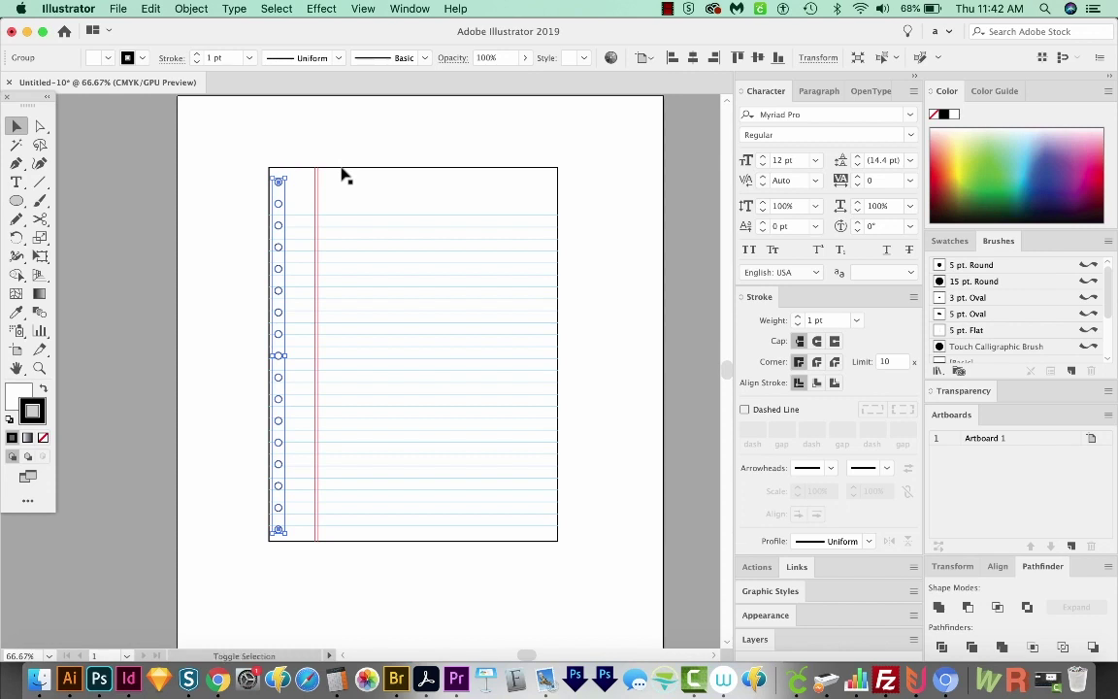
pyautogui.hotkey('ctrl', 'a')
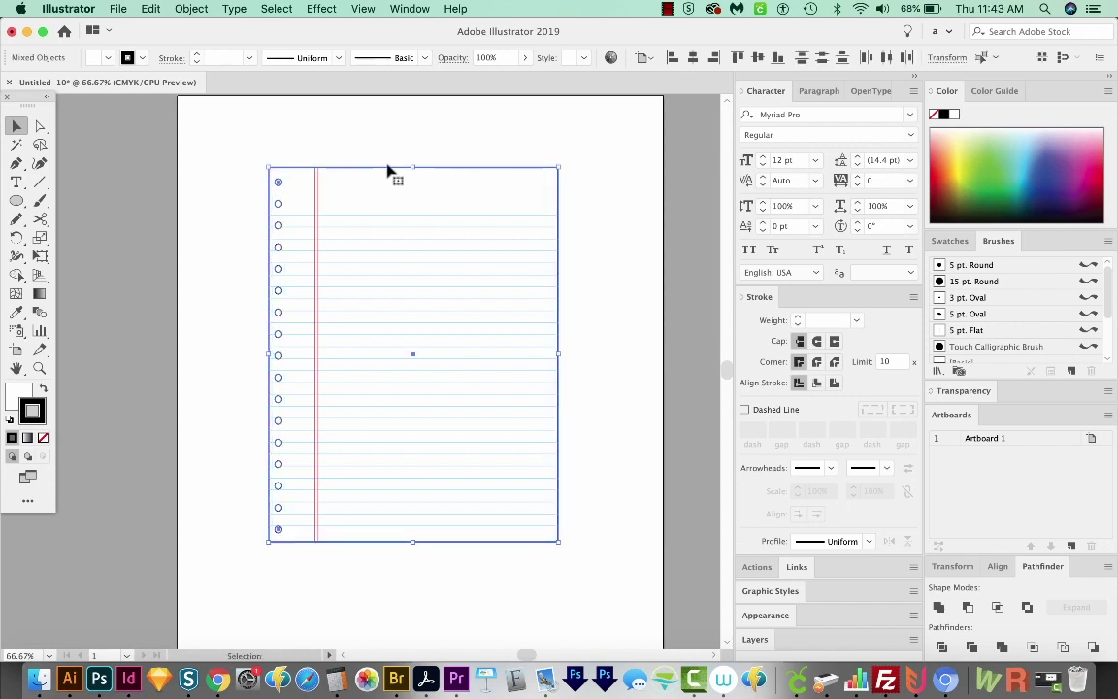
# - Apply Minus Front to cut the circles out of the page, then reselect the punched page
pyautogui.click(967, 610)
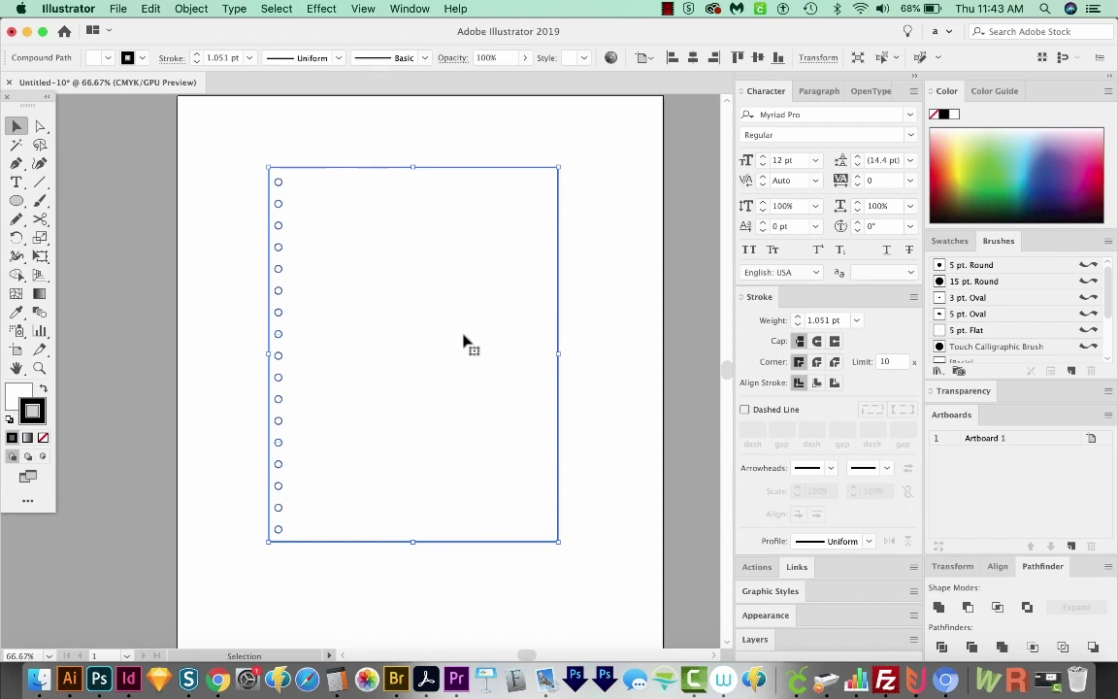
pyautogui.press('super+z')
pyautogui.press('super+z')
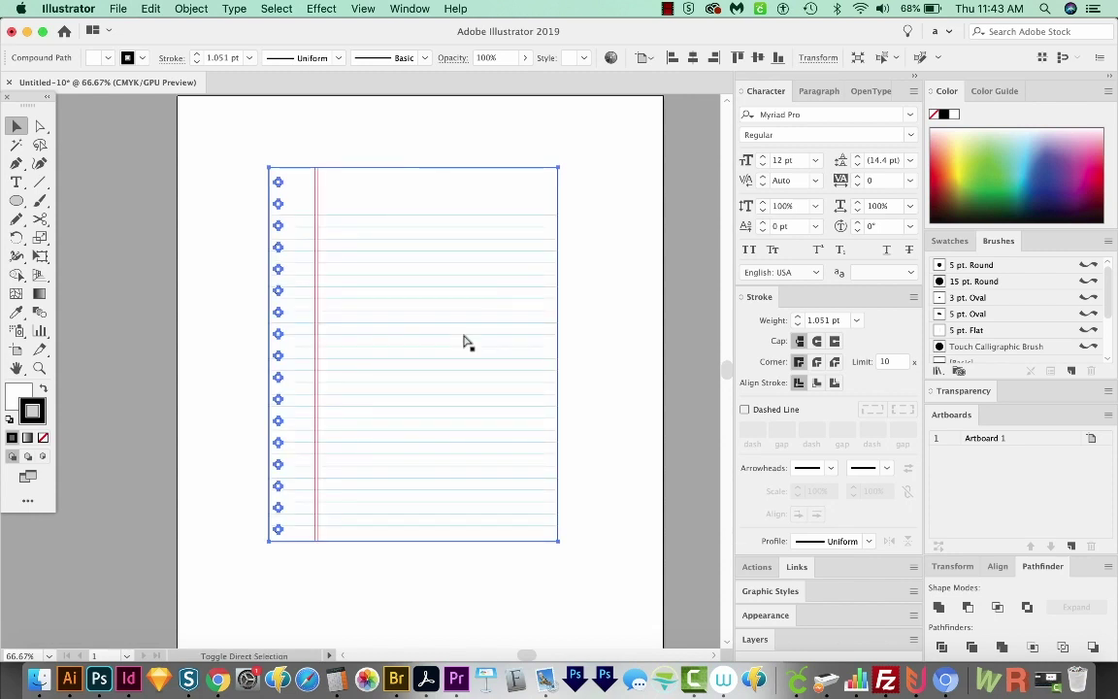
pyautogui.press('super+z')
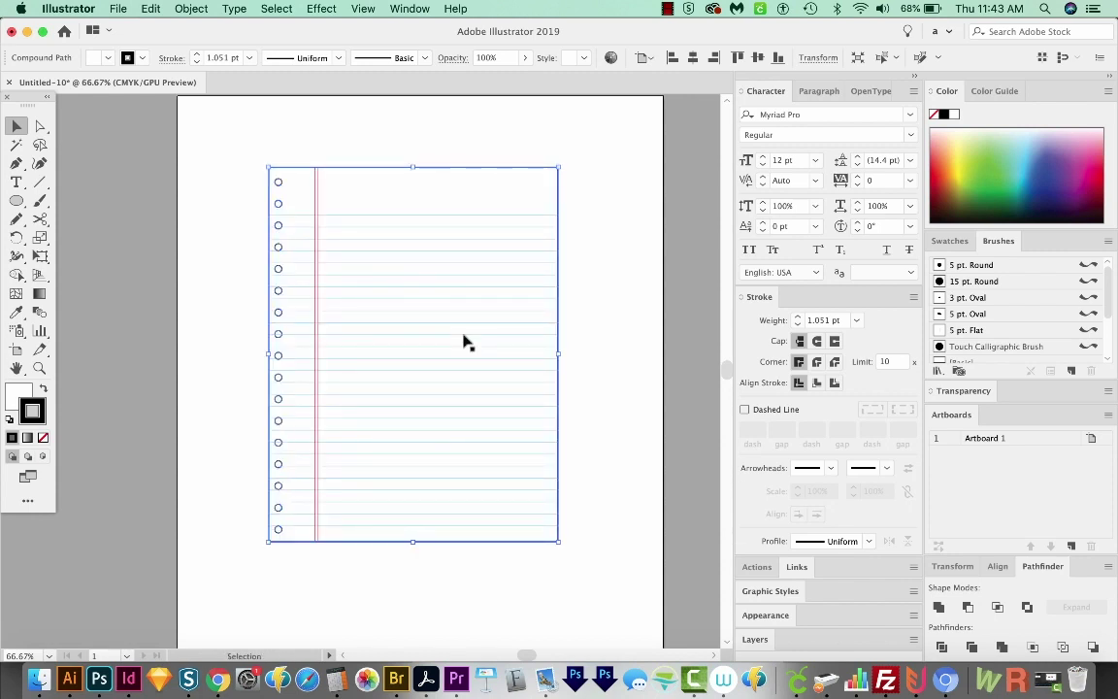
pyautogui.hscroll(-1, 543, 291)
pyautogui.click(624, 250)
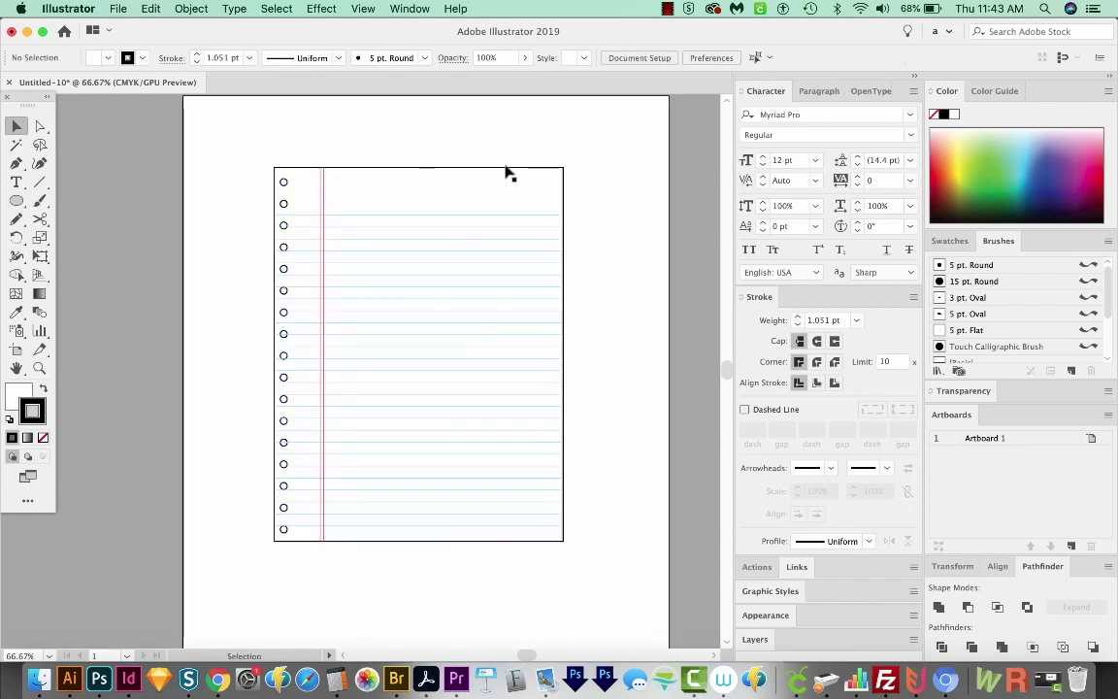
pyautogui.click(505, 173)
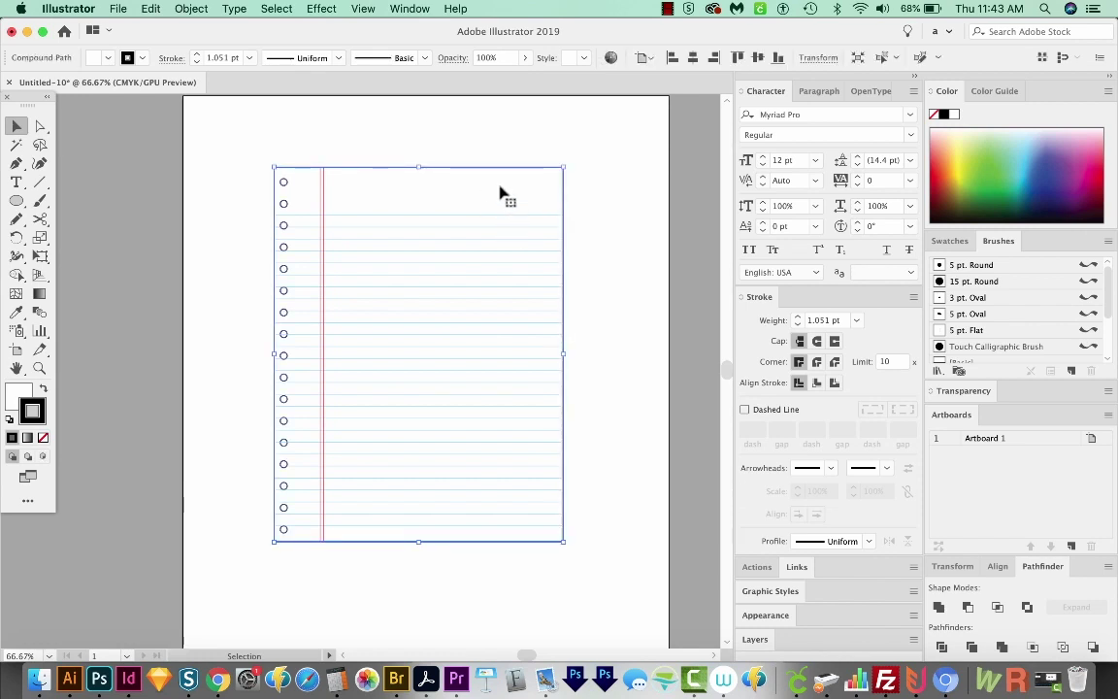
# - Set the page stroke to None and add a Multiply drop shadow: 25% opacity, 1 pt offsets, 2 pt blur
pyautogui.click(43, 439)
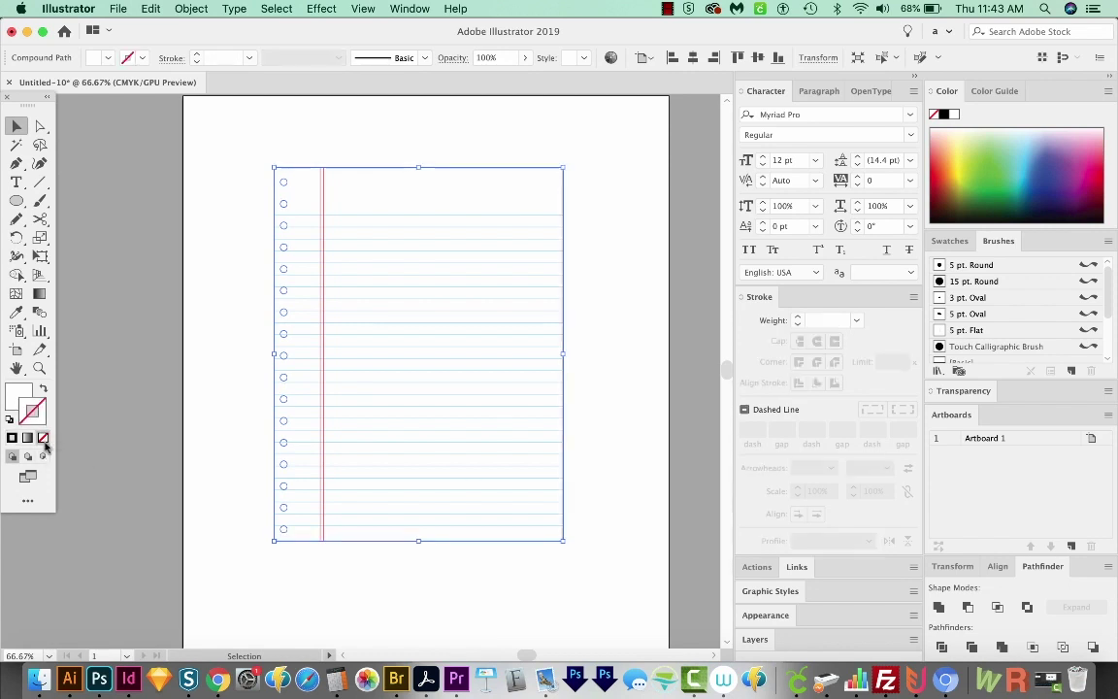
pyautogui.click(320, 9)
pyautogui.moveTo(430, 207)
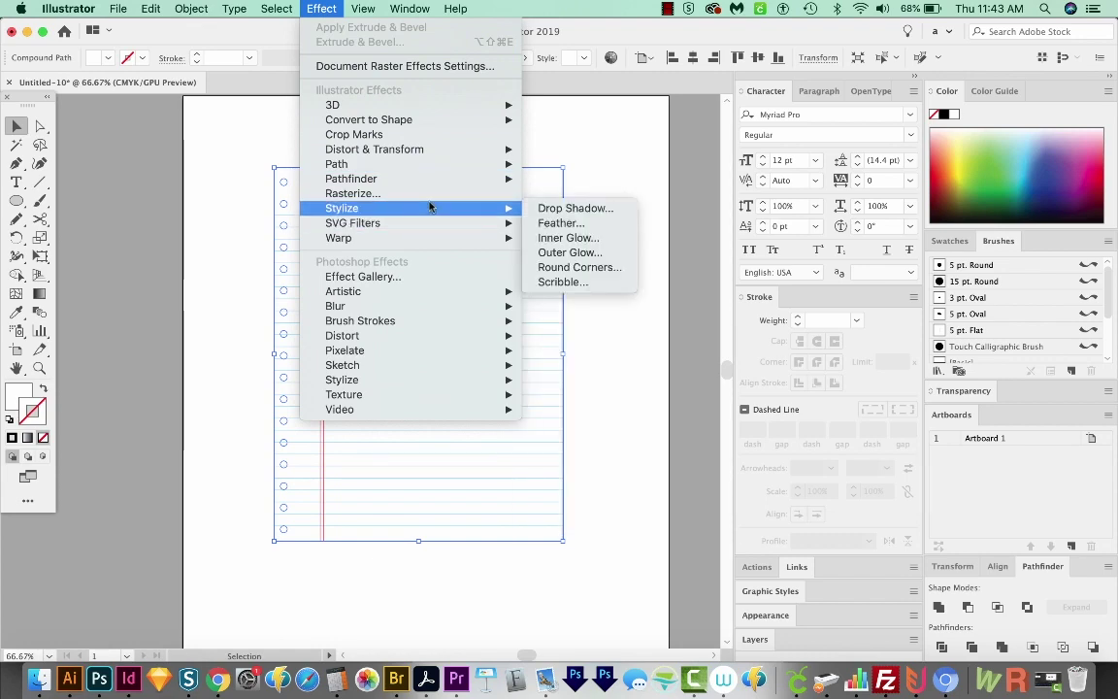
pyautogui.click(606, 214)
pyautogui.click(619, 372)
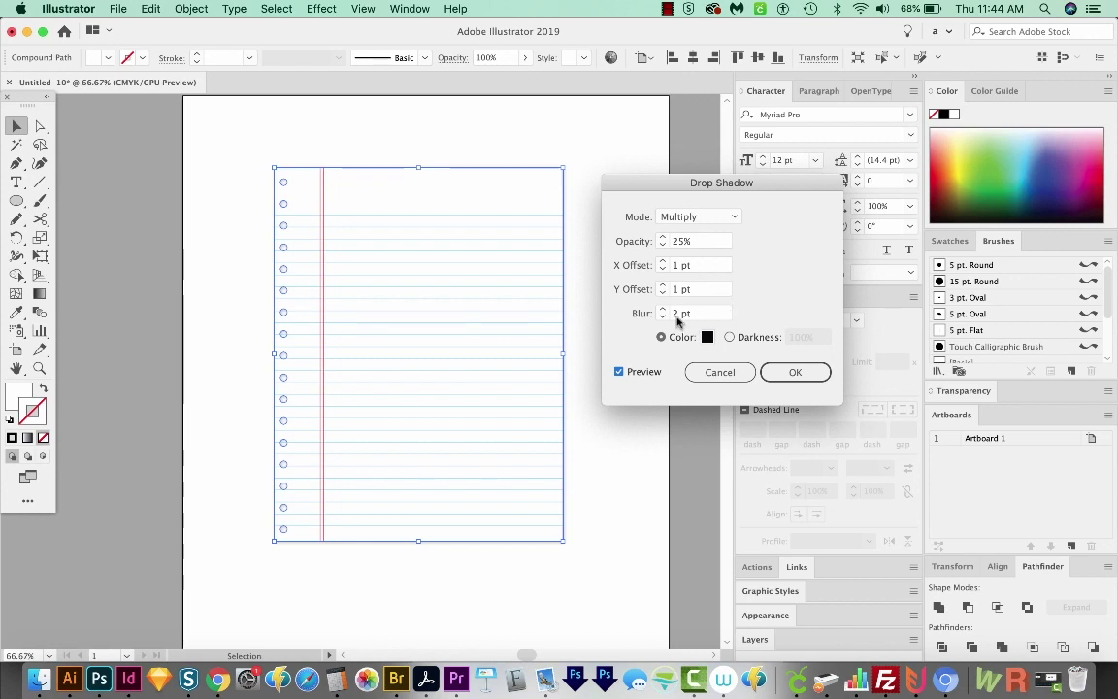
pyautogui.click(796, 373)
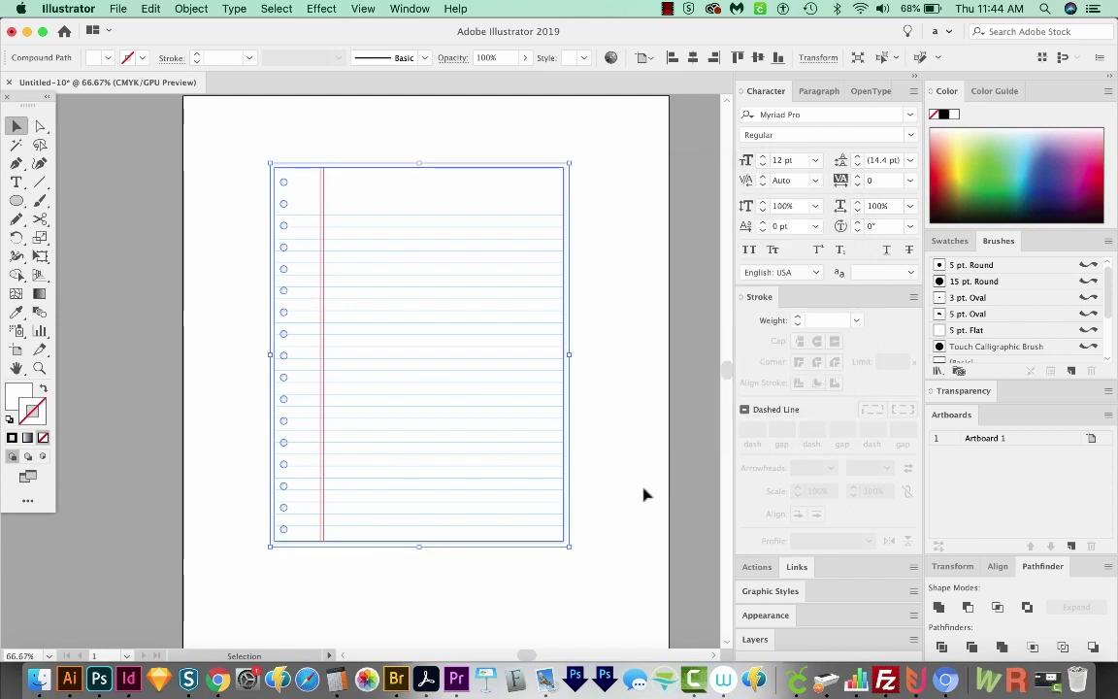
pyautogui.click(645, 495)
pyautogui.hscroll(5, 611, 607)
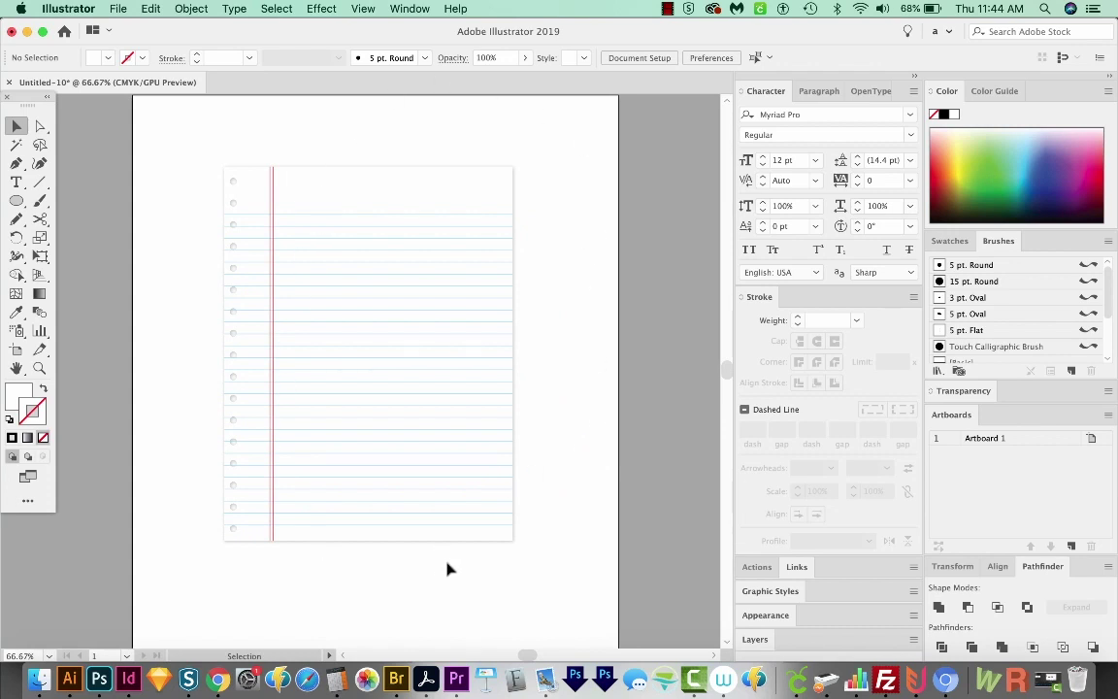
pyautogui.press('z')
pyautogui.moveTo(291, 153); pyautogui.dragTo(187, 544)
pyautogui.press('v')
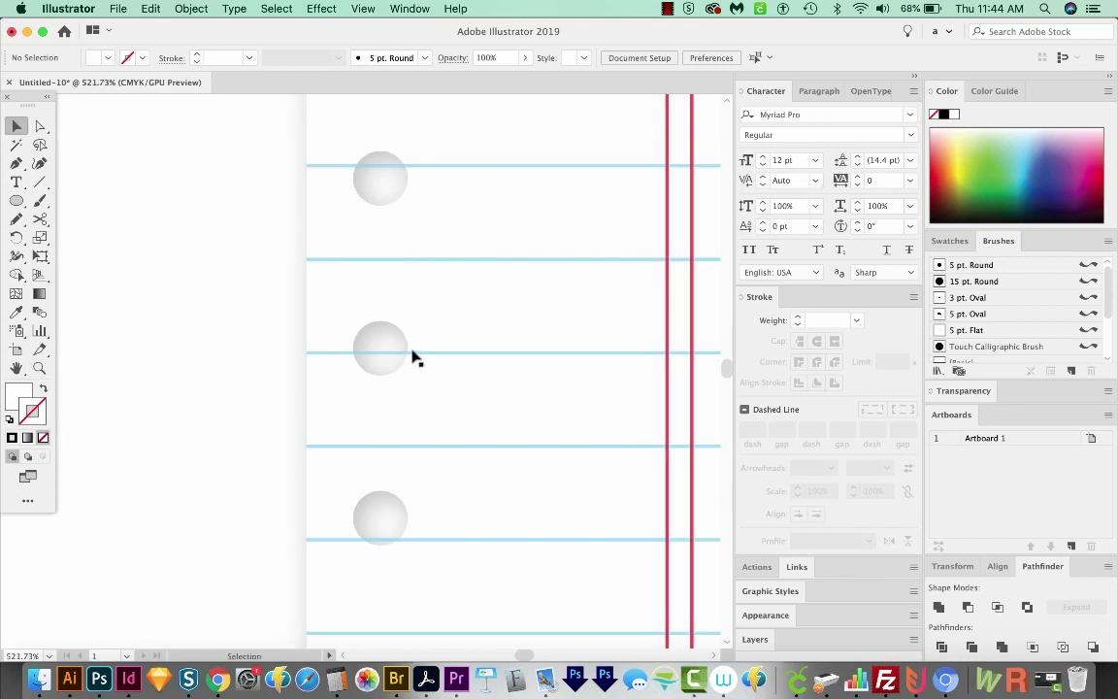
pyautogui.click(402, 359)
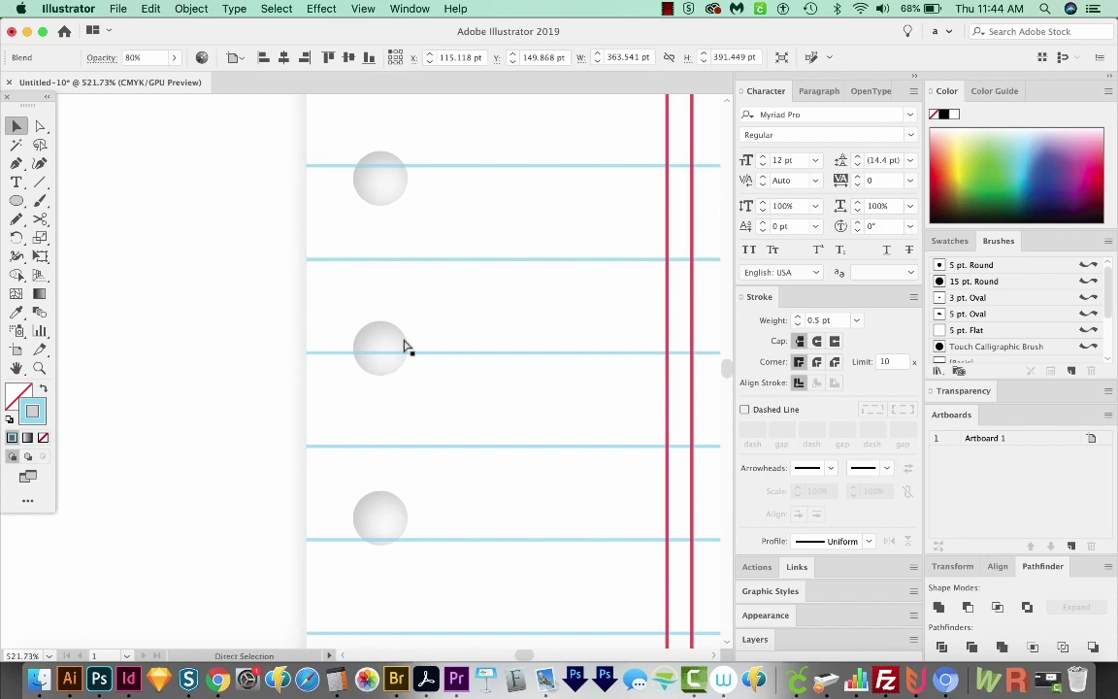
pyautogui.press('super+0')
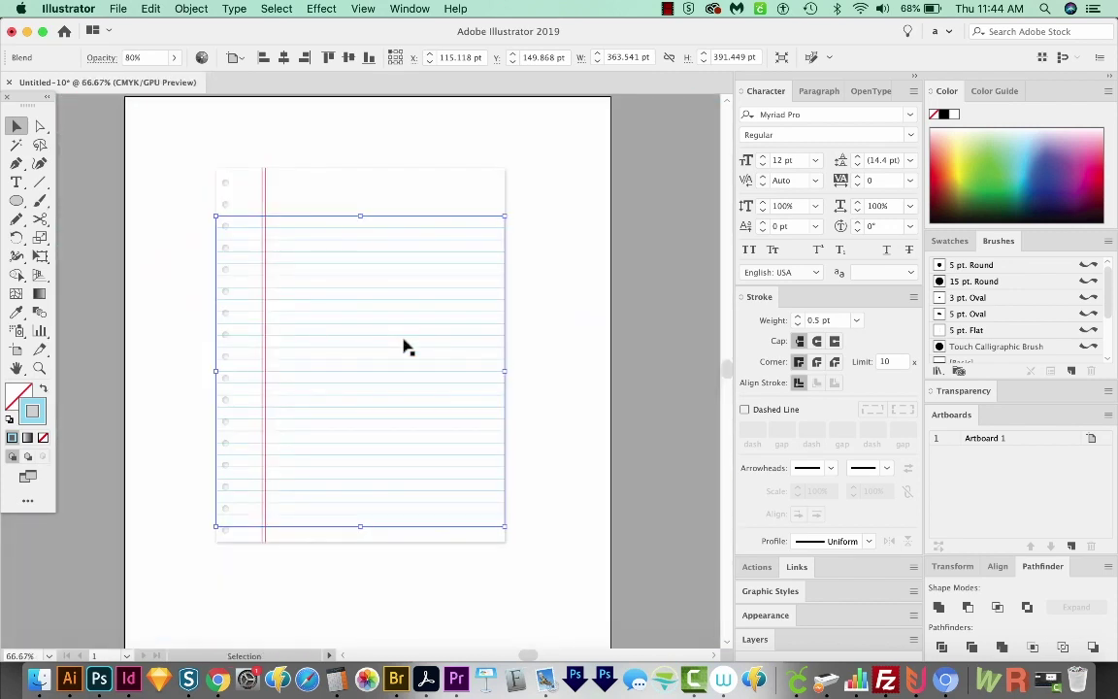
pyautogui.click(438, 202)
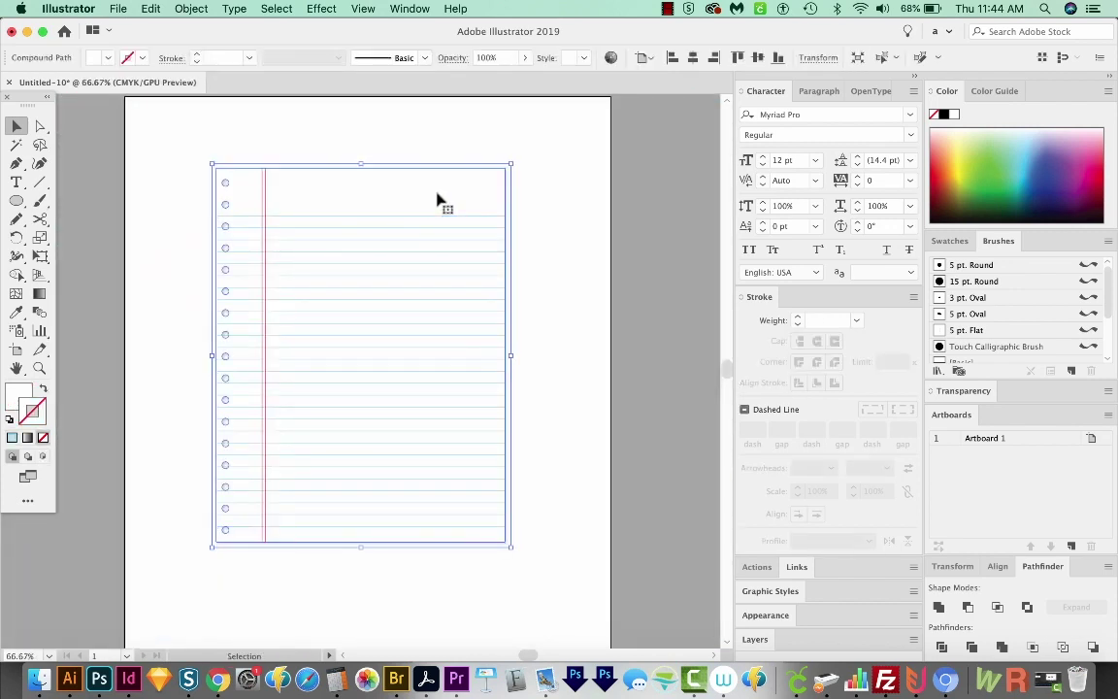
# - Select the hole-punched paper compound path on the canvas
pyautogui.press('super')
pyautogui.click(603, 244)
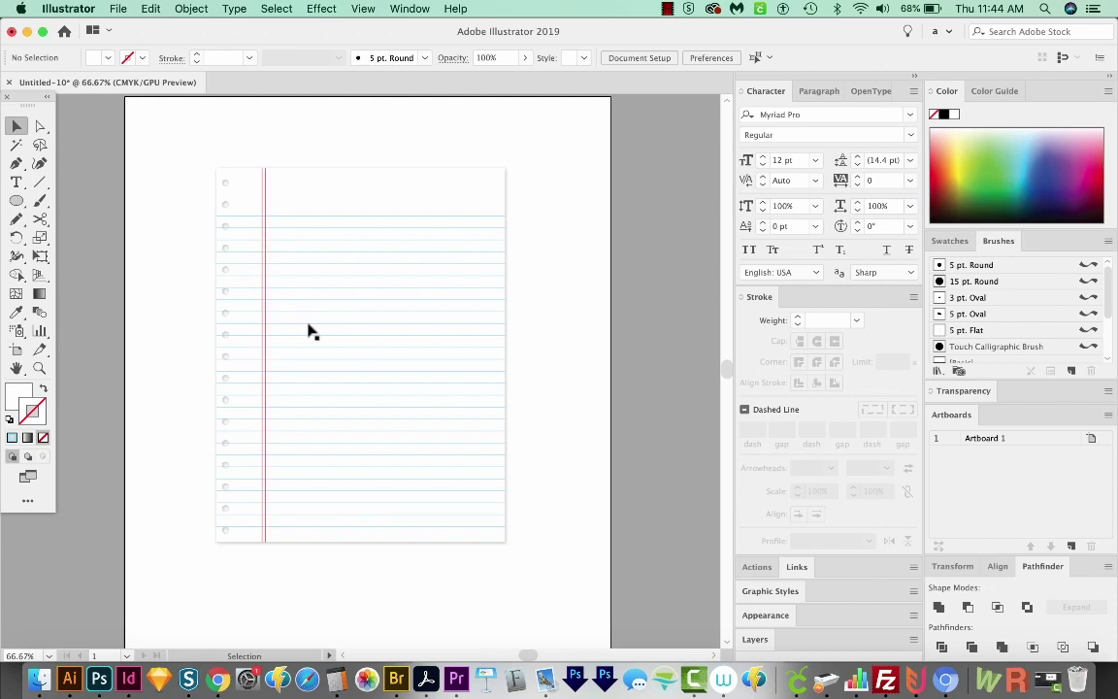
pyautogui.press('super')
pyautogui.keyDown('super'); pyautogui.click(311, 331); pyautogui.keyUp('super')
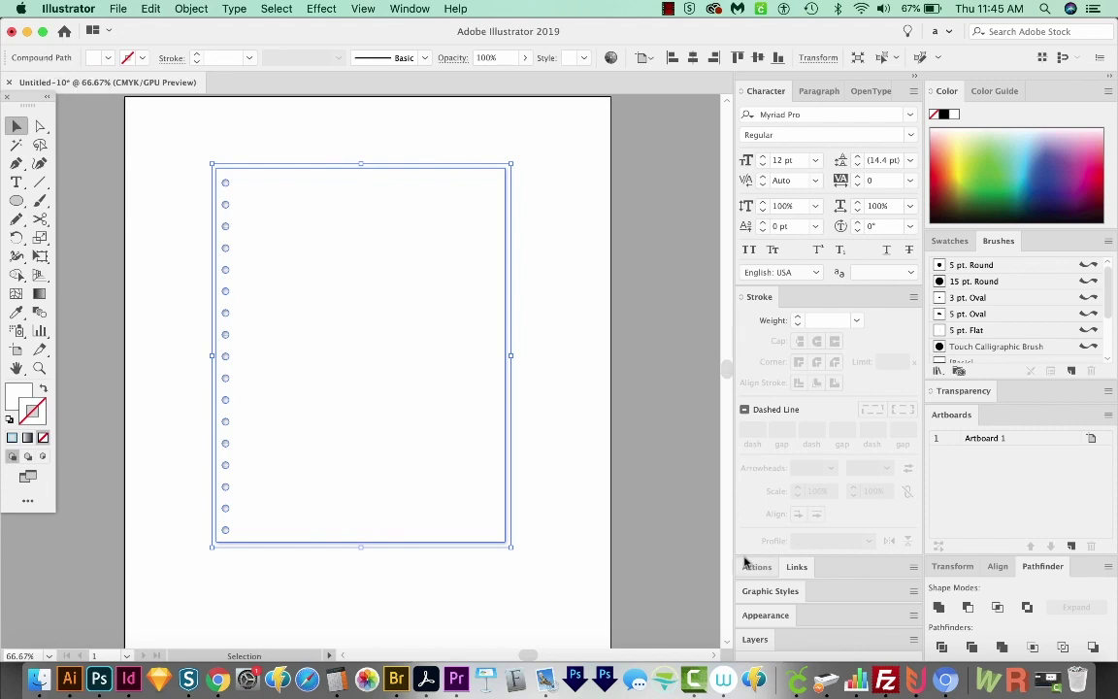
# - Delete the top paper's Drop Shadow effect and set its fill to None
pyautogui.click(767, 618)
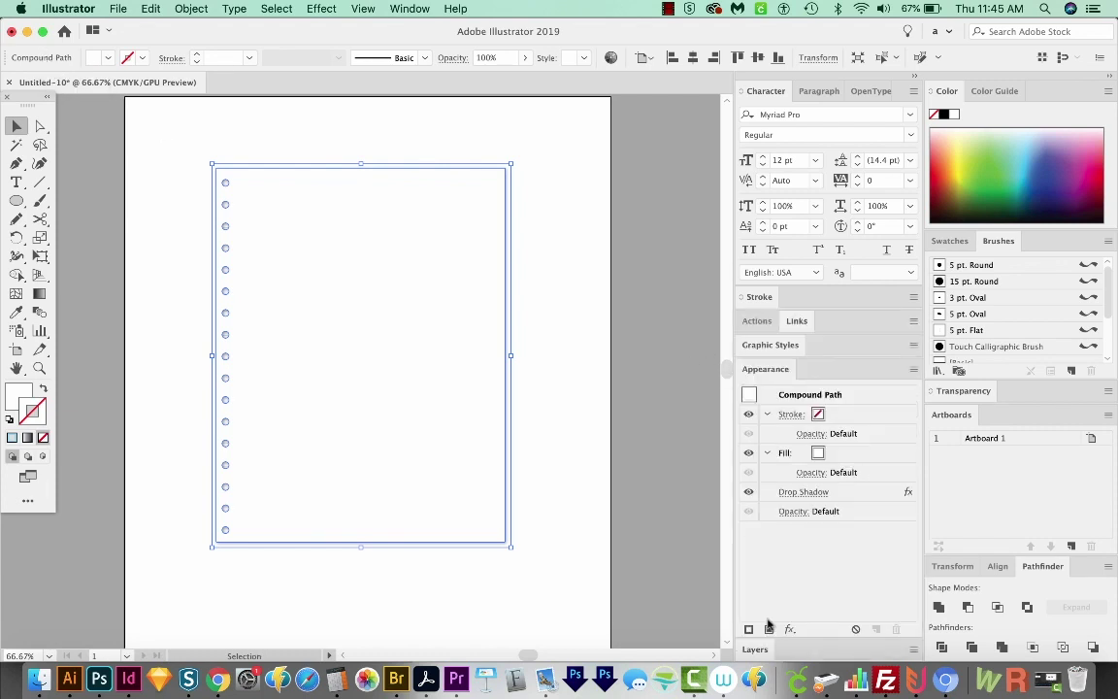
pyautogui.click(849, 493)
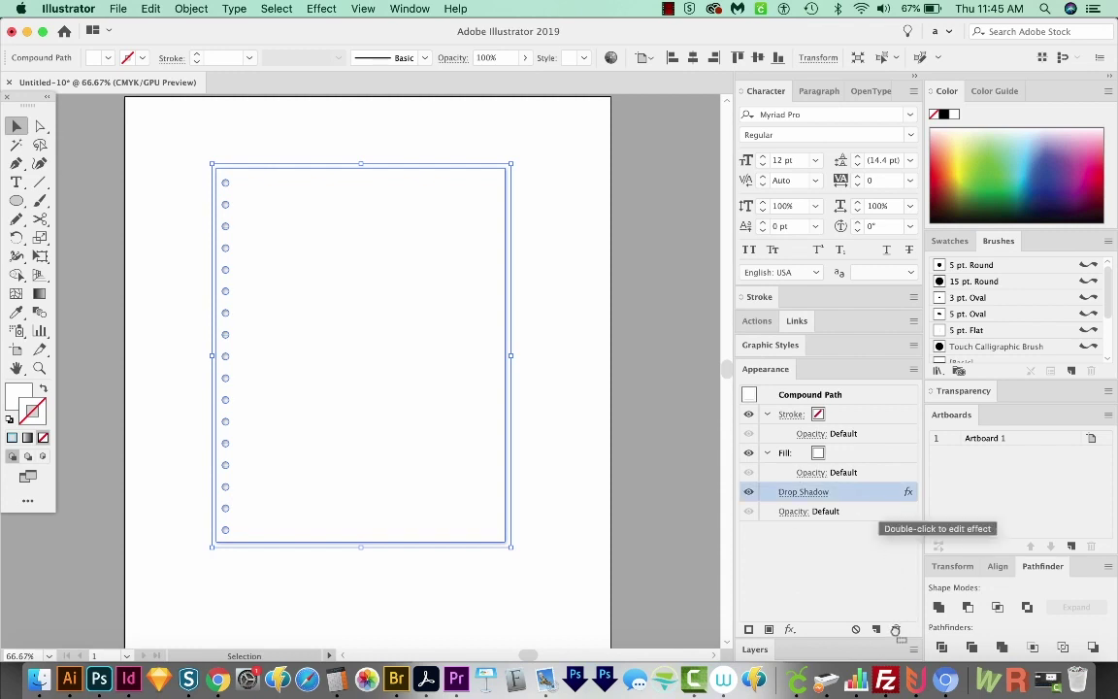
pyautogui.click(896, 630)
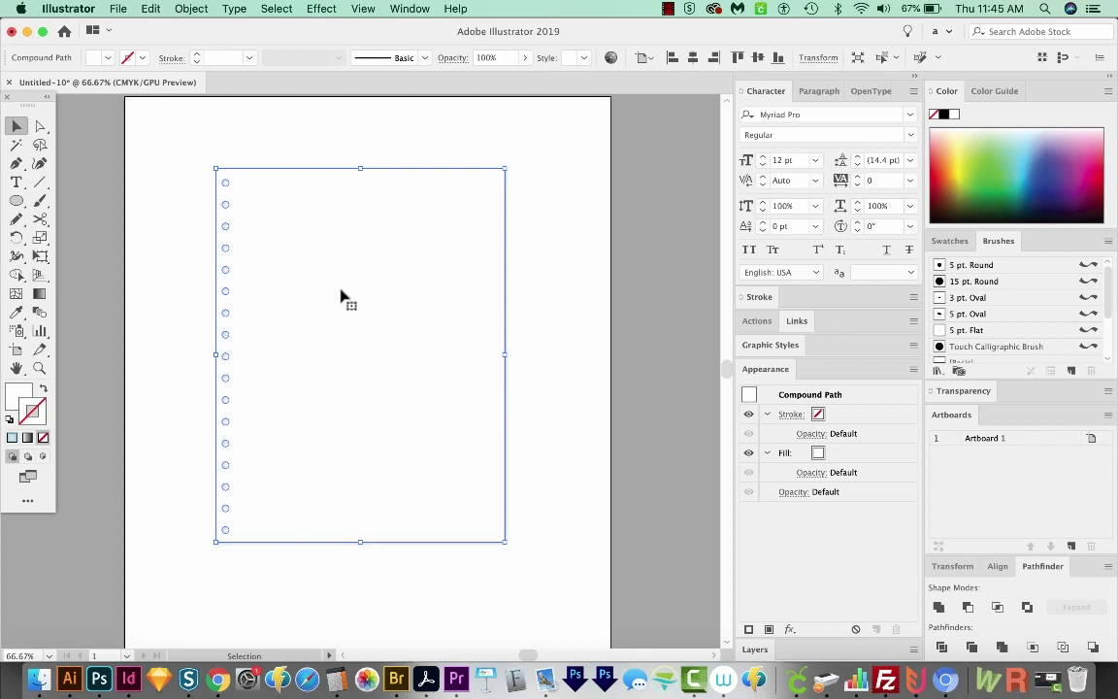
pyautogui.click(15, 395)
pyautogui.click(42, 439)
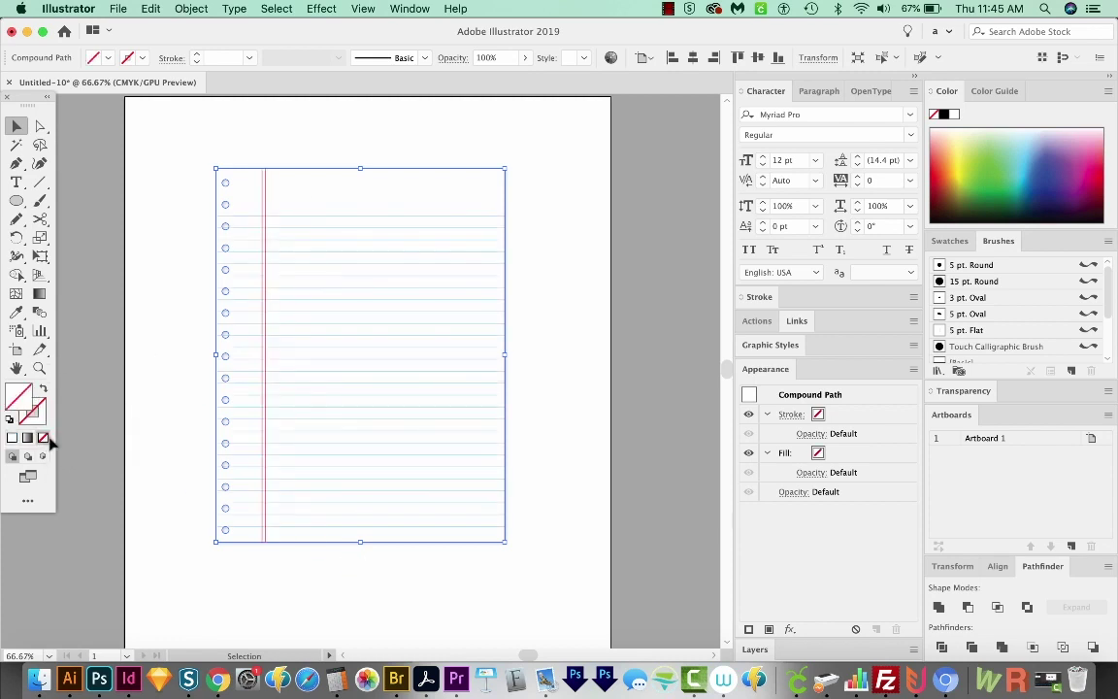
# - Hide the original shadowed paper shape and select all remaining visible artwork
pyautogui.click(578, 249)
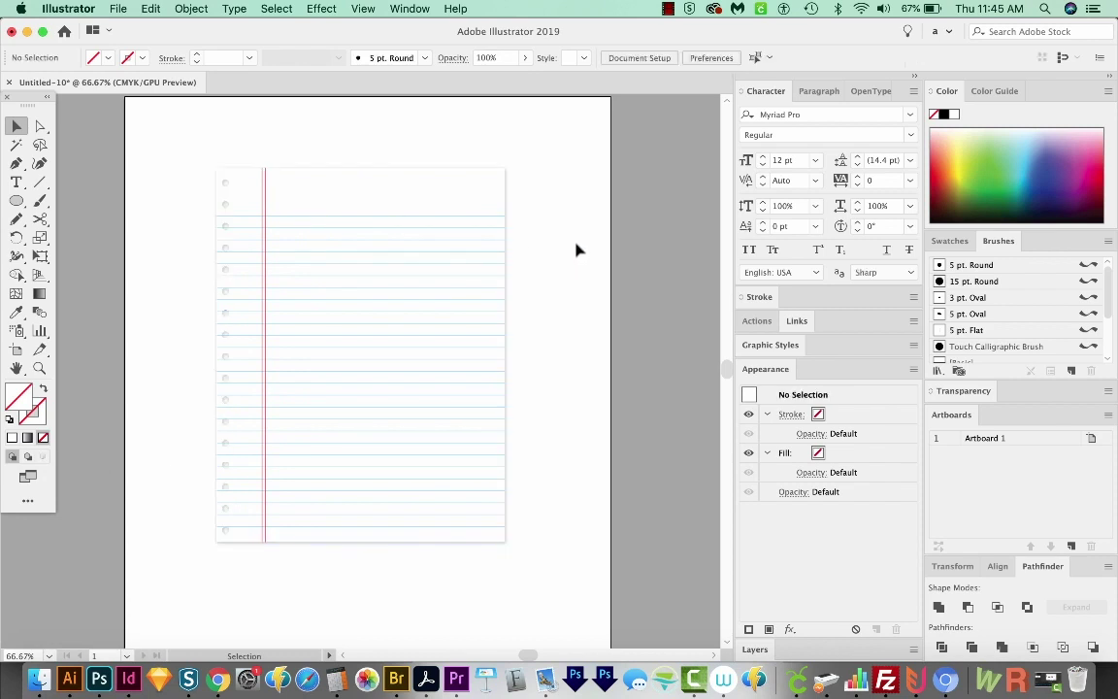
pyautogui.click(377, 206)
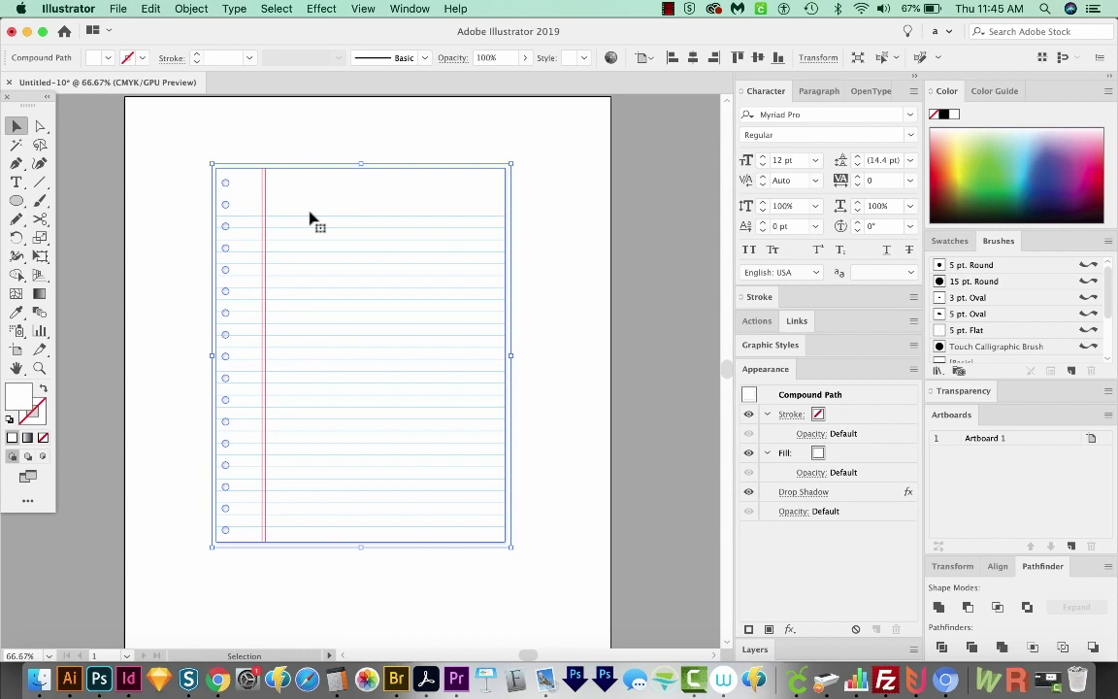
pyautogui.press('a')
pyautogui.press('v')
pyautogui.press('super+a')
pyautogui.click(578, 237)
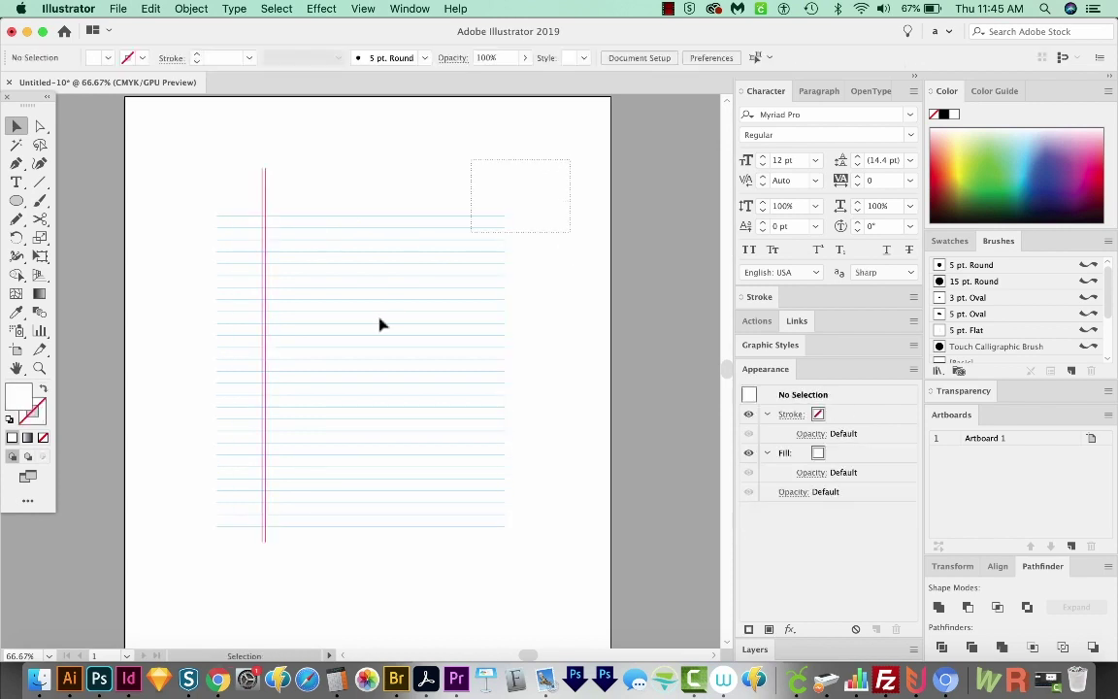
pyautogui.press('super+a')
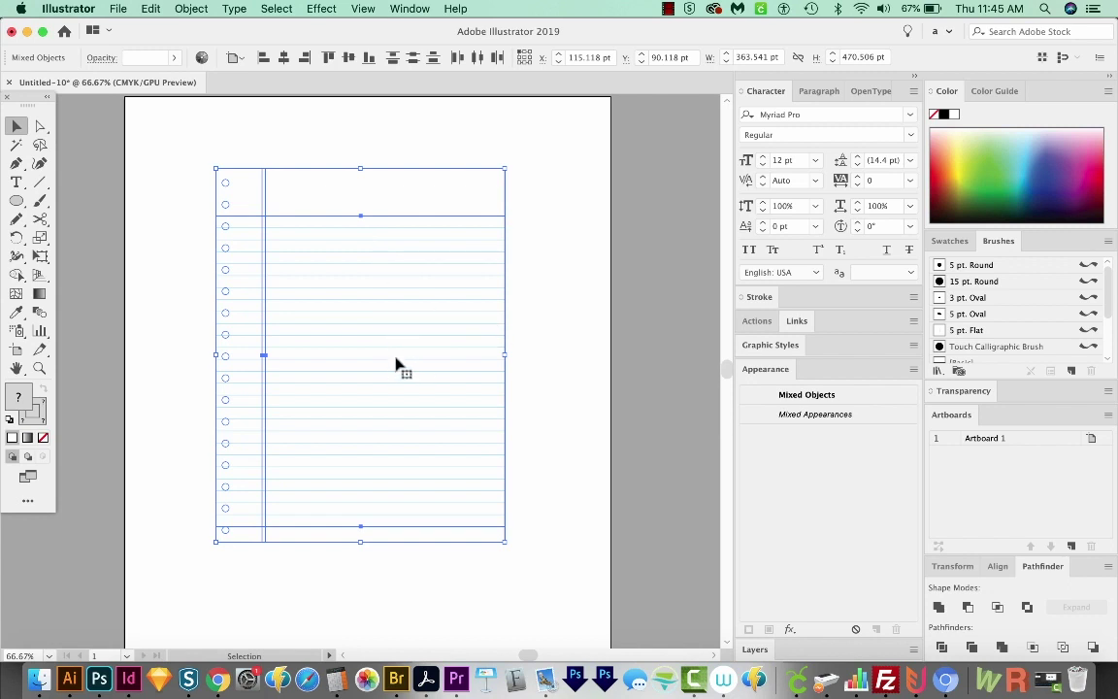
# - Make a clipping mask from the ruled lines, margin and paper shape, then deselect
pyautogui.click(192, 9)
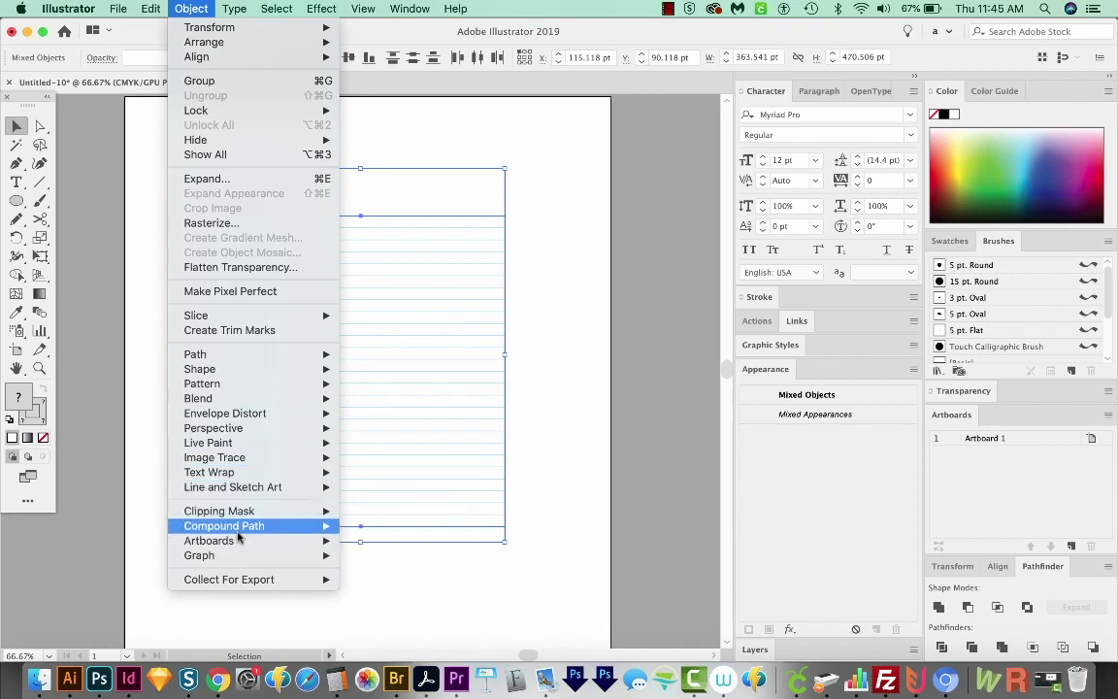
pyautogui.moveTo(249, 512)
pyautogui.click(388, 510)
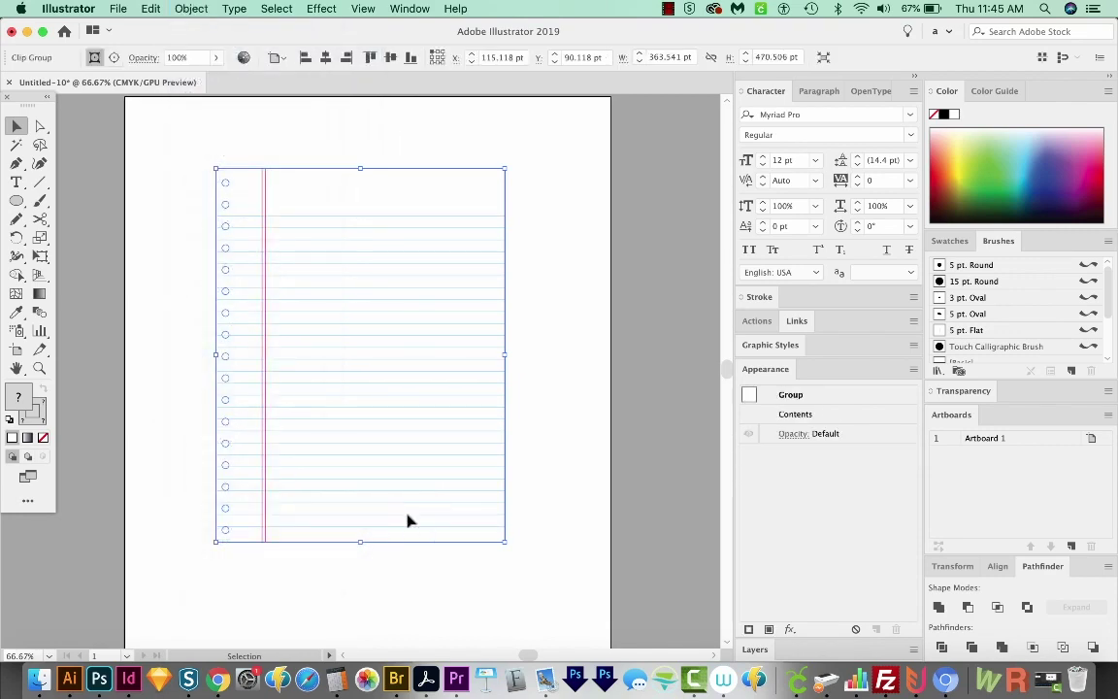
pyautogui.click(594, 433)
# - Zoom into the page's upper-left corner, pan across the lines, then zoom back out
pyautogui.press('z')
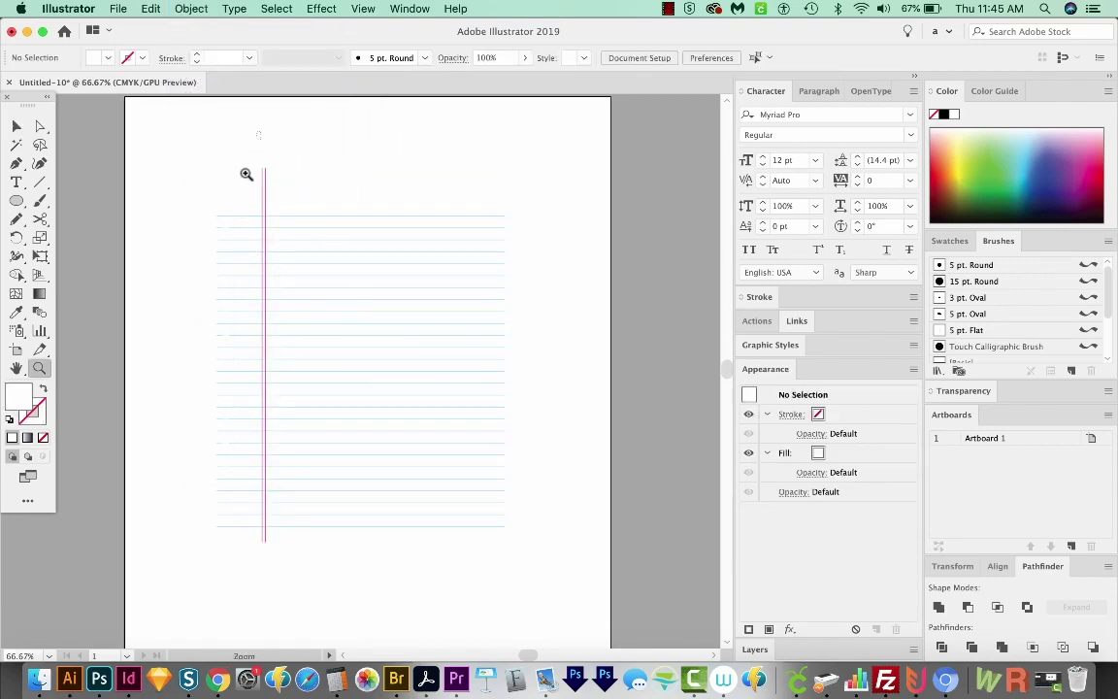
pyautogui.moveTo(246, 175); pyautogui.dragTo(192, 348)
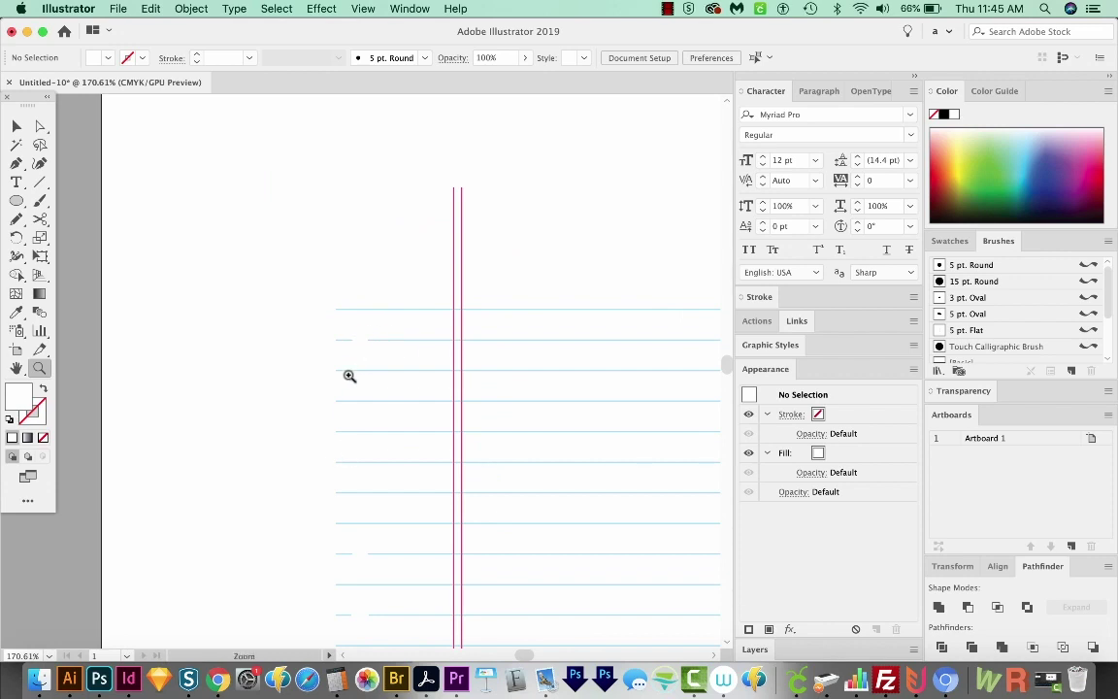
pyautogui.press('space')
pyautogui.moveTo(393, 636); pyautogui.dragTo(390, 580)
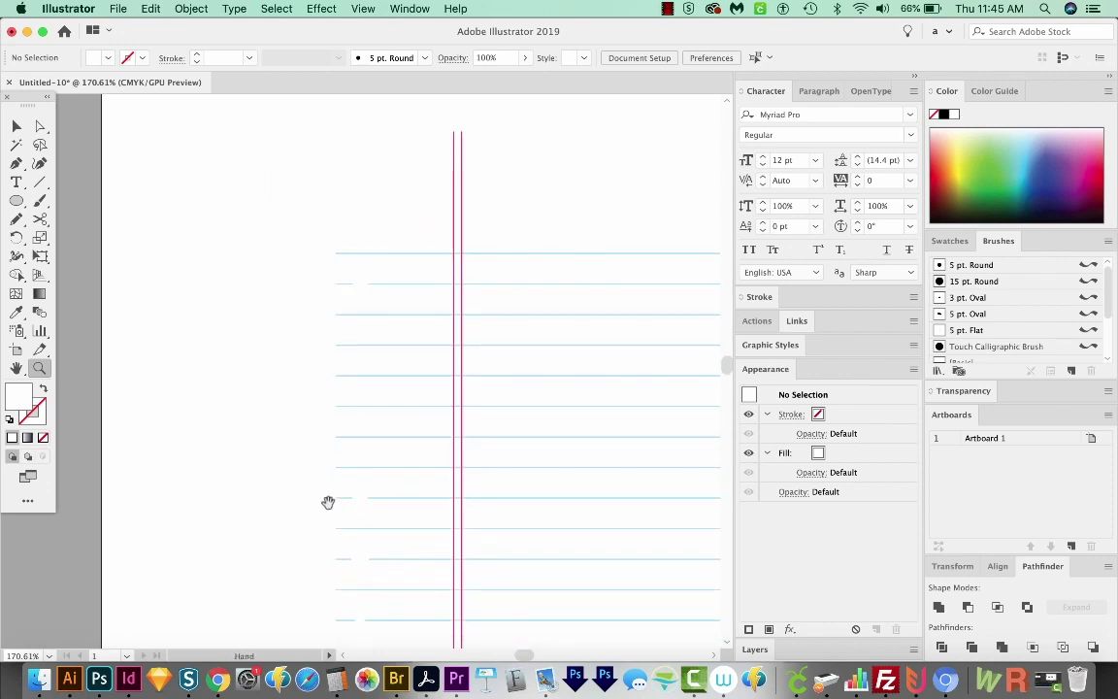
pyautogui.press('super+y')
pyautogui.press('super+y')
pyautogui.press('super+minus')
pyautogui.press('super+minus')
pyautogui.press('super+minus')
pyautogui.press('super+minus')
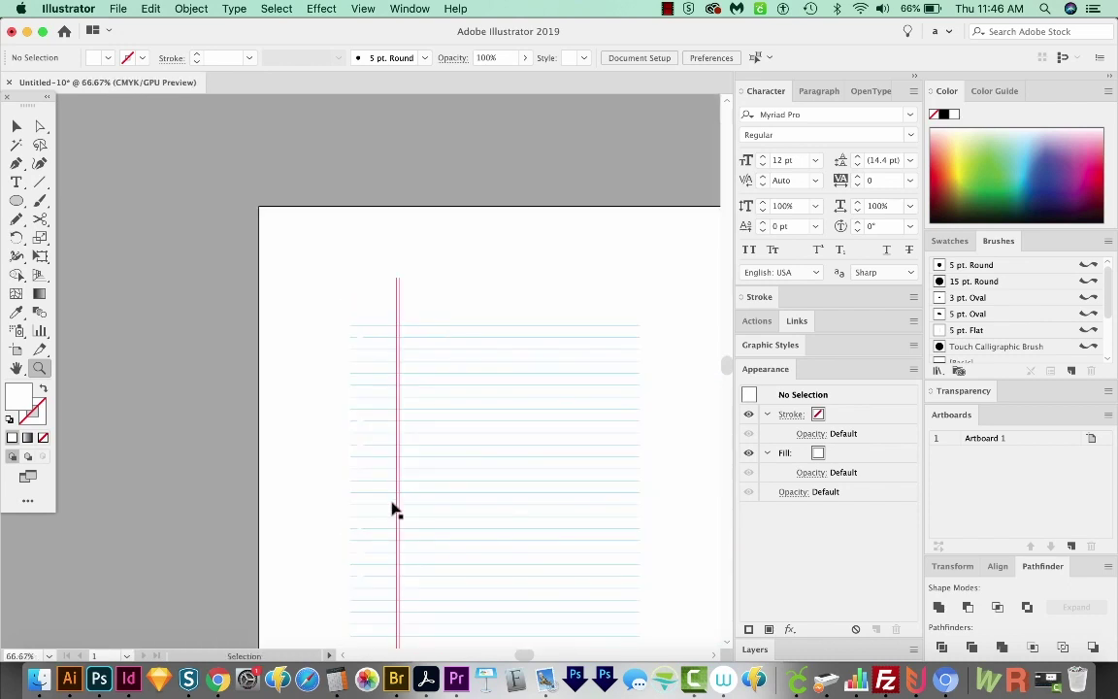
# - Show All to restore the shadowed paper, then zoom in to check the punched holes
pyautogui.click(175, 9)
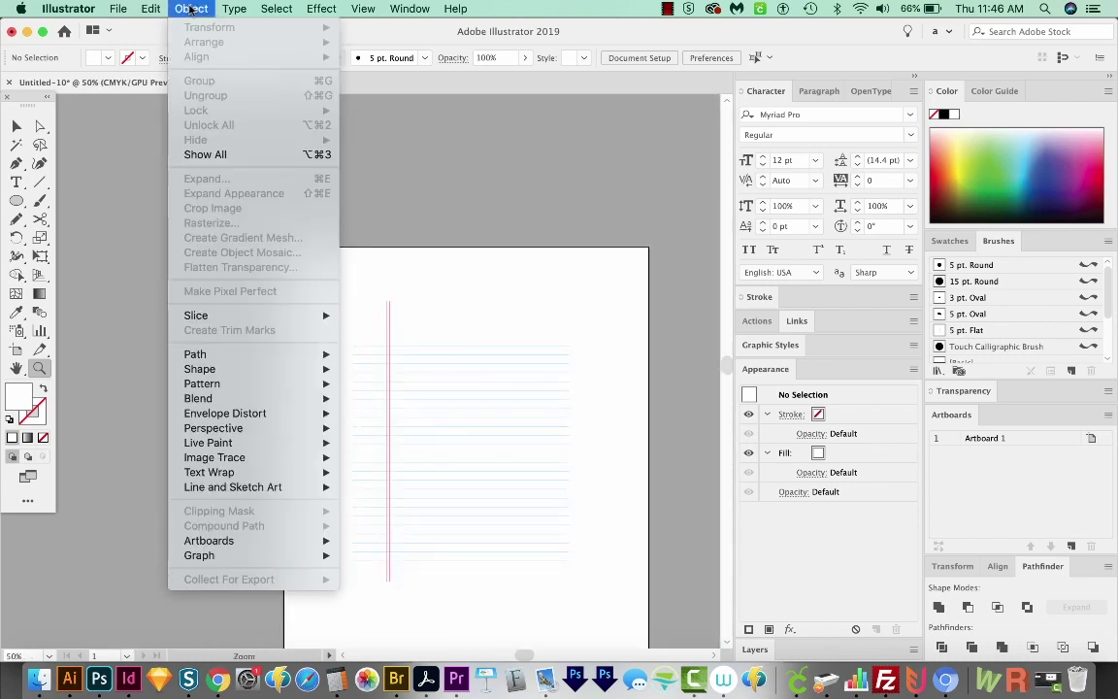
pyautogui.click(218, 156)
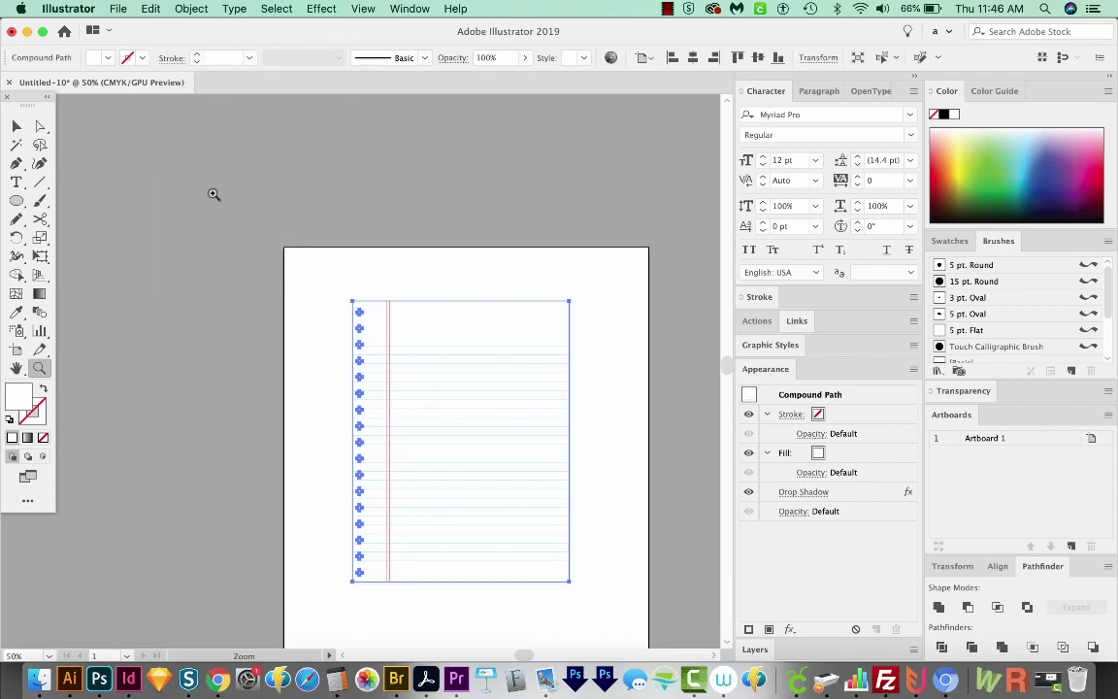
pyautogui.press('super+shift+a')
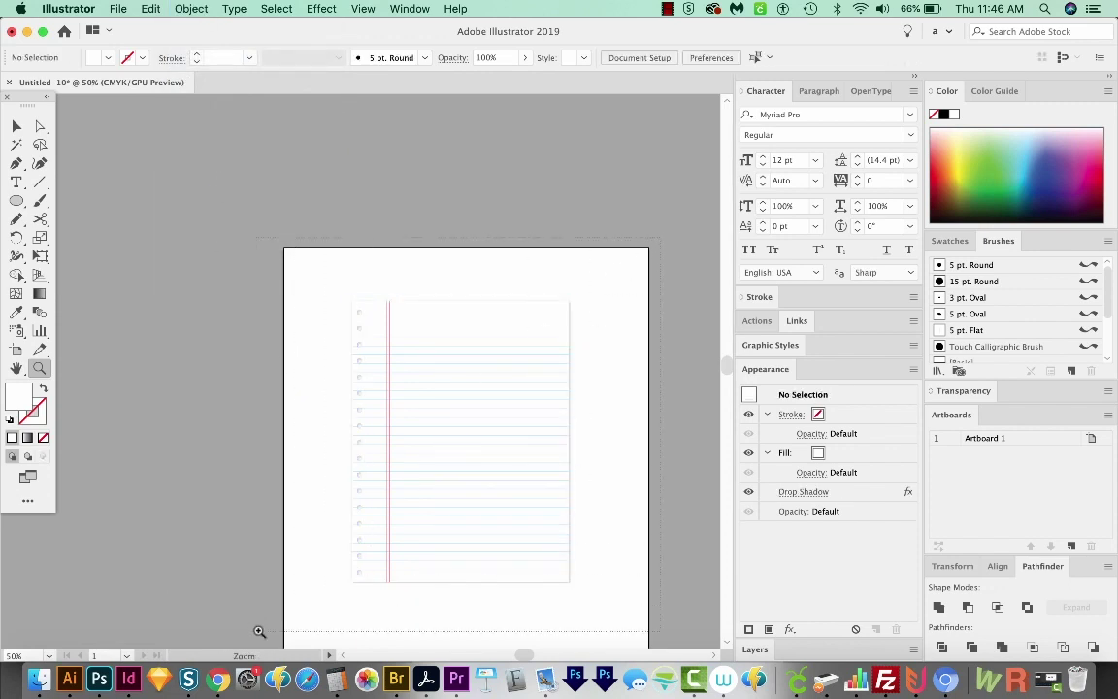
pyautogui.click(236, 571)
pyautogui.moveTo(292, 259); pyautogui.dragTo(156, 480)
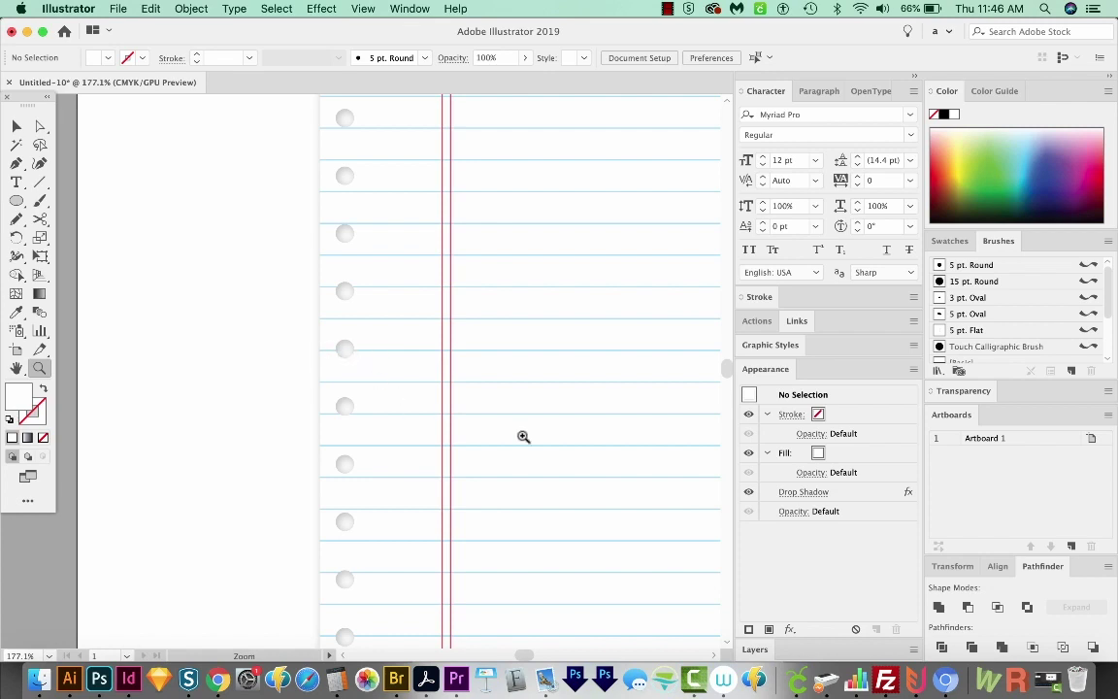
pyautogui.press('super+minus')
pyautogui.press('super+minus')
pyautogui.press('super+minus')
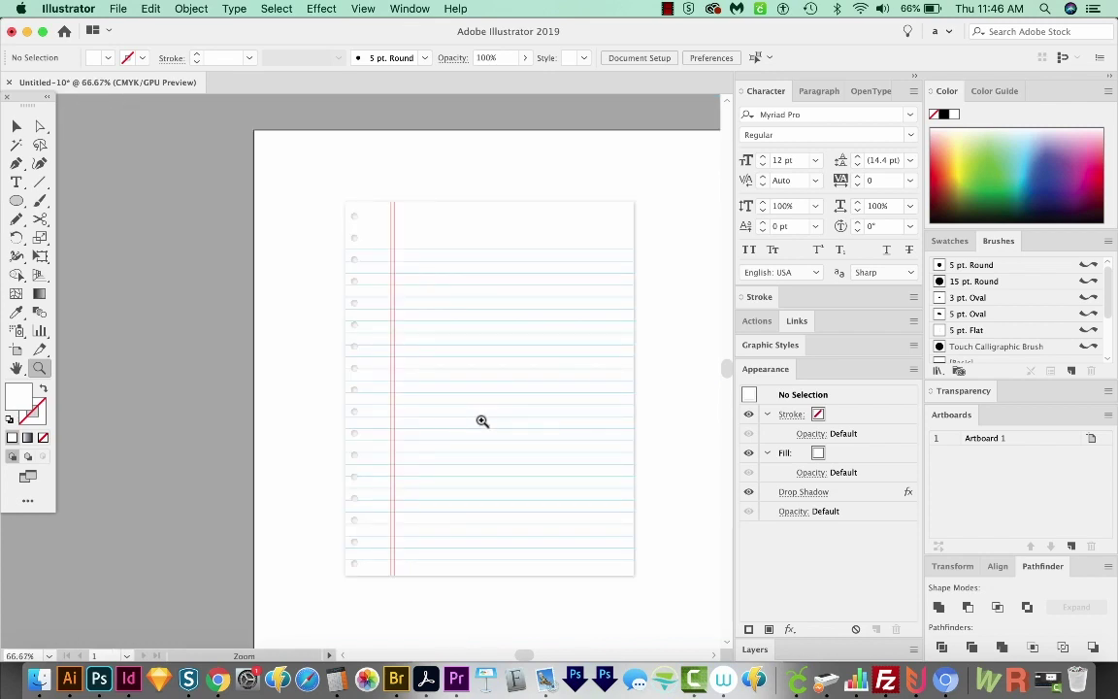